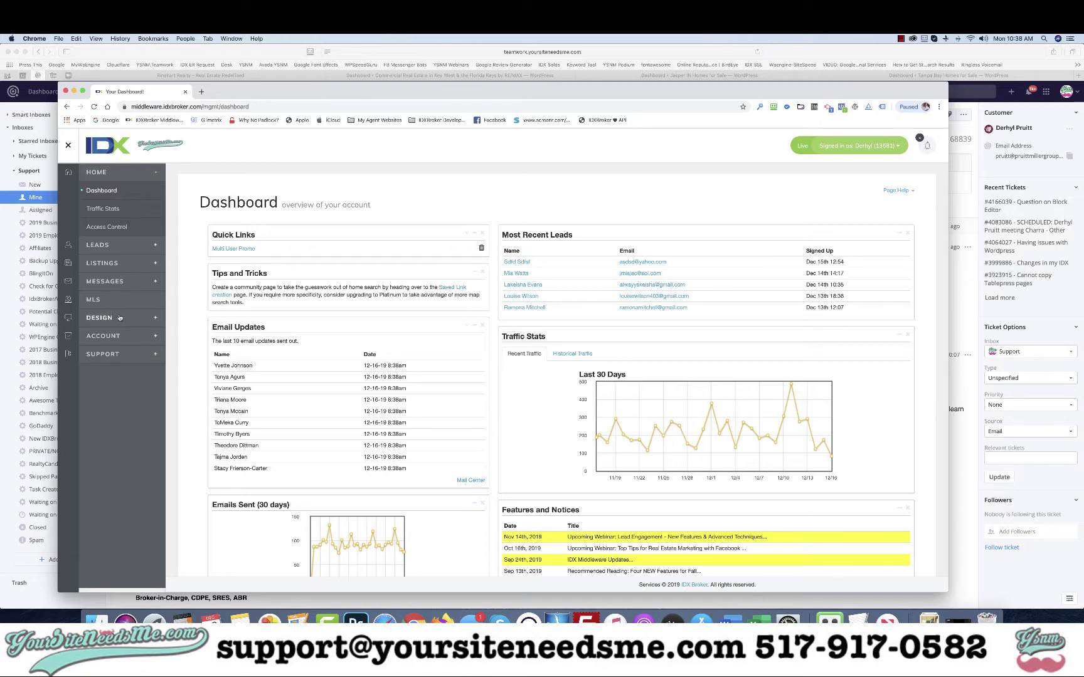
# - Open the website's Saved Links list and set it to show 100 entries per page
pyautogui.click(120, 318)
pyautogui.click(100, 284)
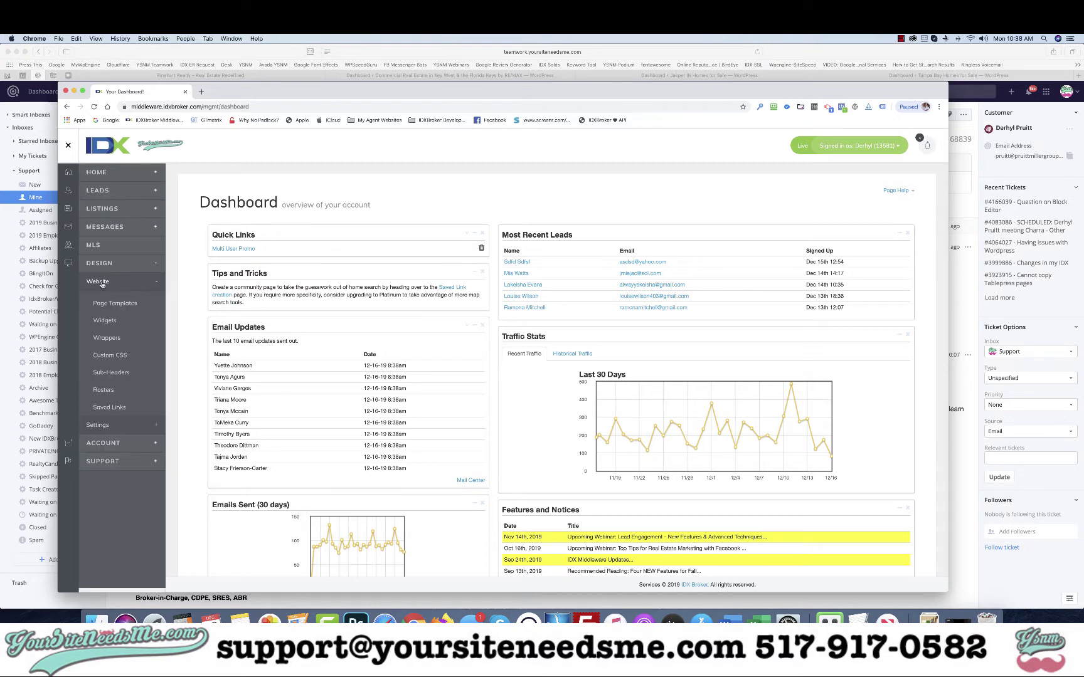
pyautogui.click(103, 409)
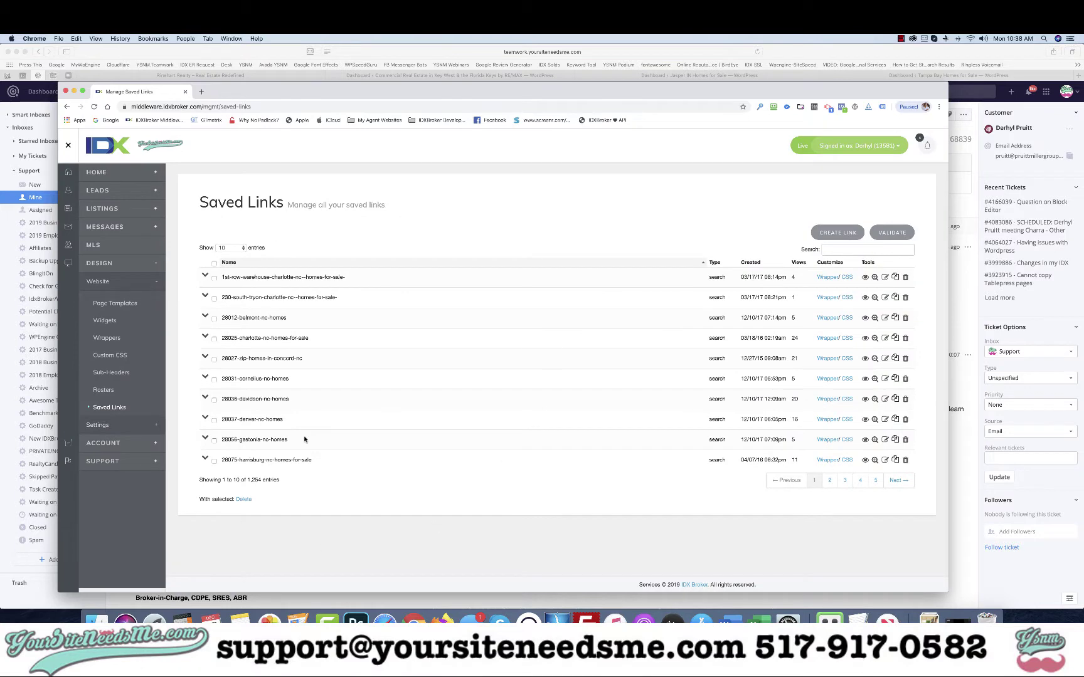
pyautogui.click(235, 247)
pyautogui.click(226, 274)
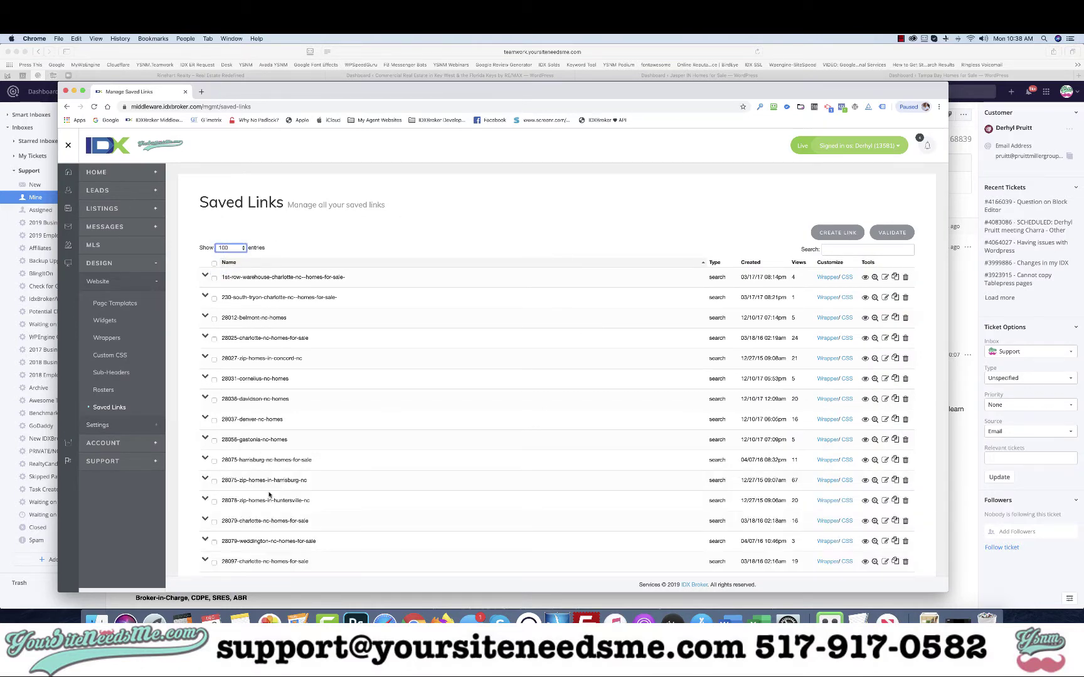
# - Look through the saved links and filter the list by the search term "ballantyne"
pyautogui.scroll(-5, 269, 492)
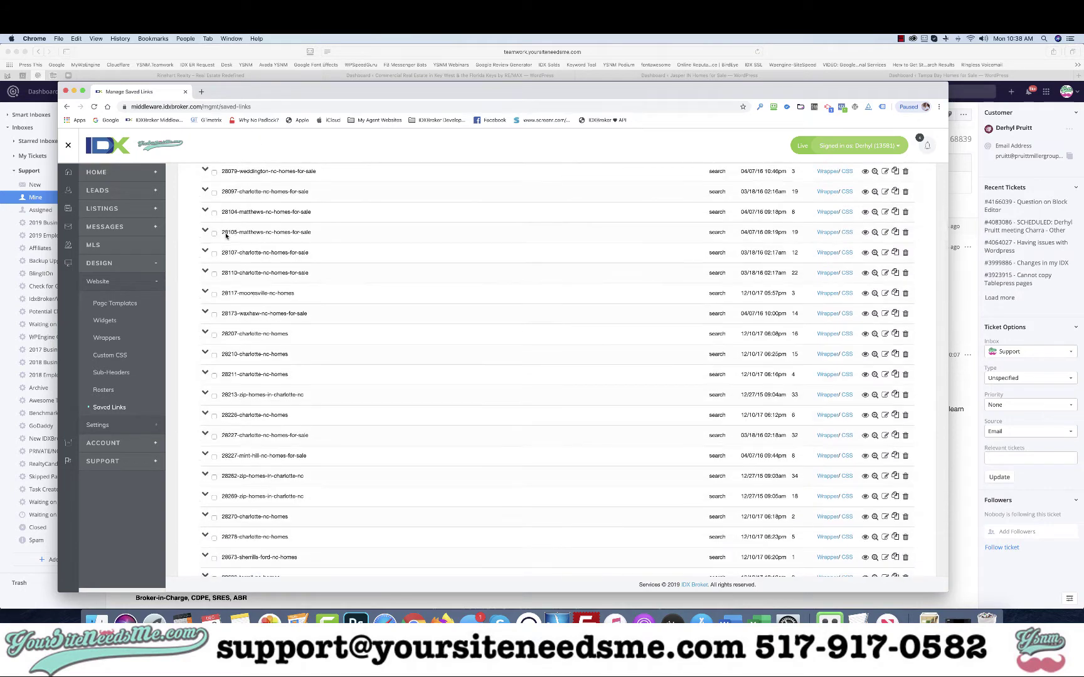
pyautogui.scroll(-10, 224, 514)
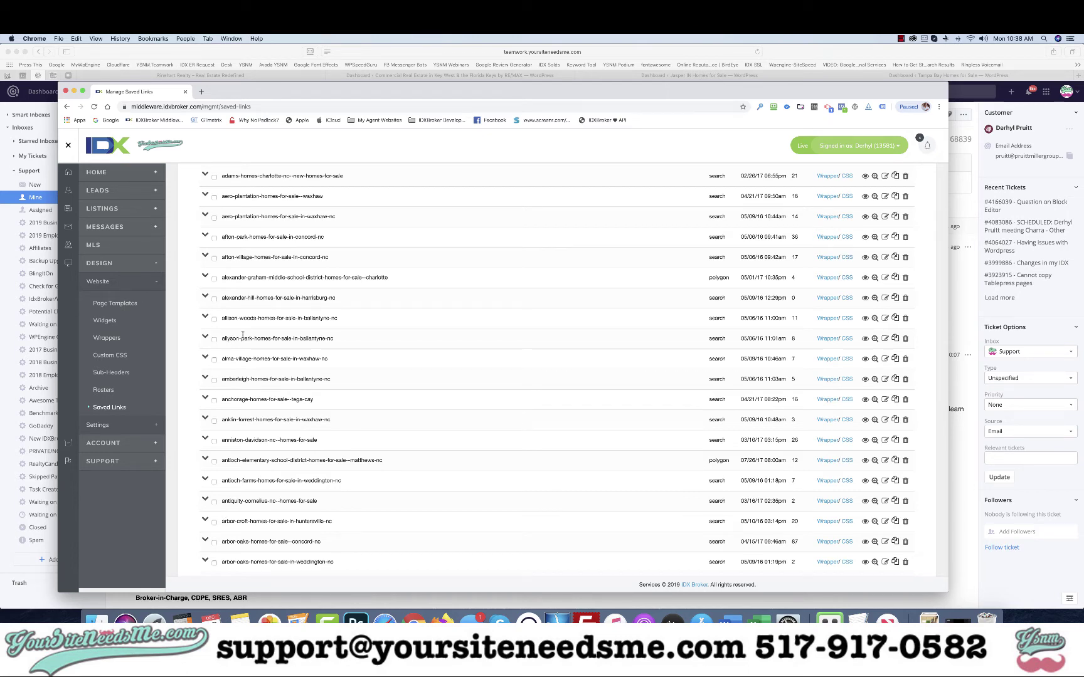
pyautogui.scroll(10, 243, 335)
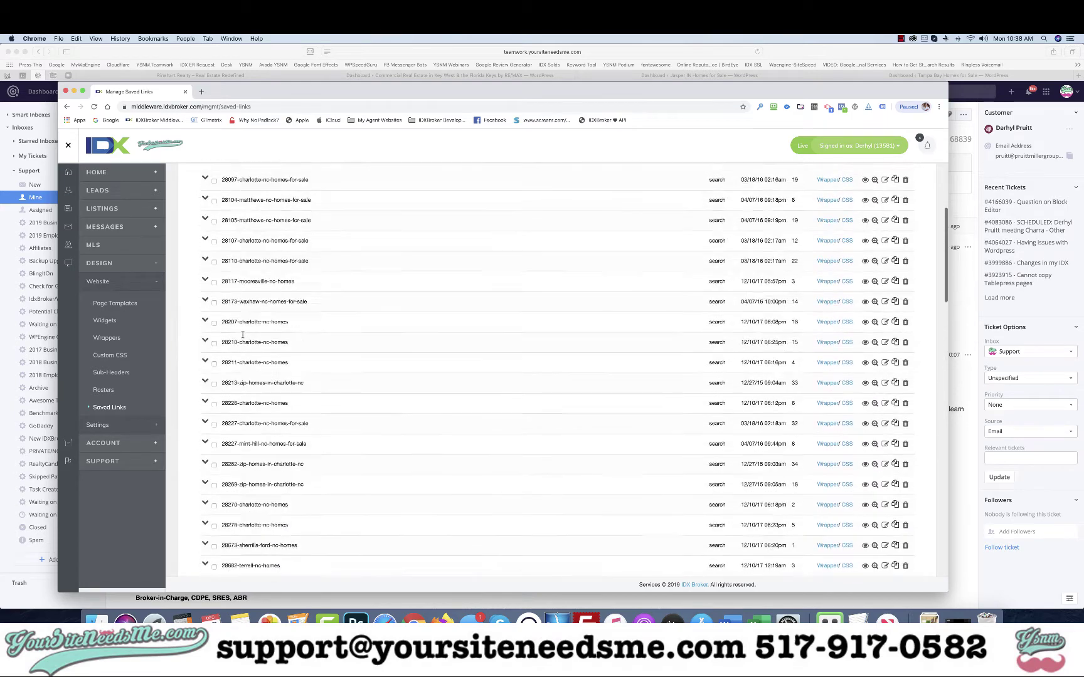
pyautogui.scroll(2, 242, 337)
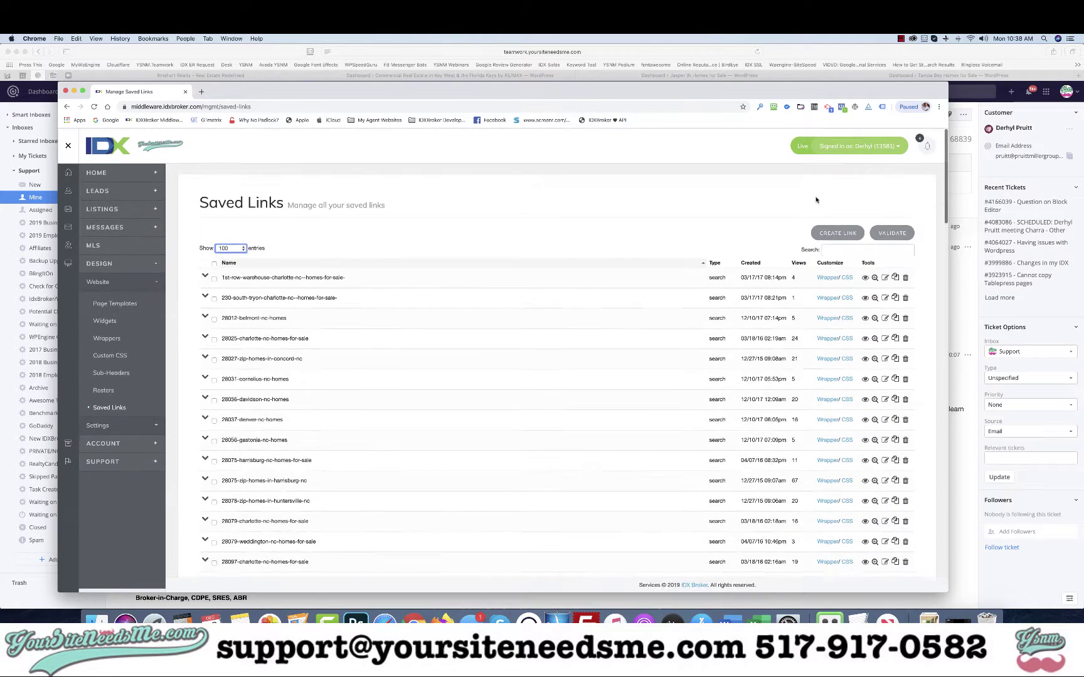
pyautogui.click(841, 250)
pyautogui.write('ballantyne')
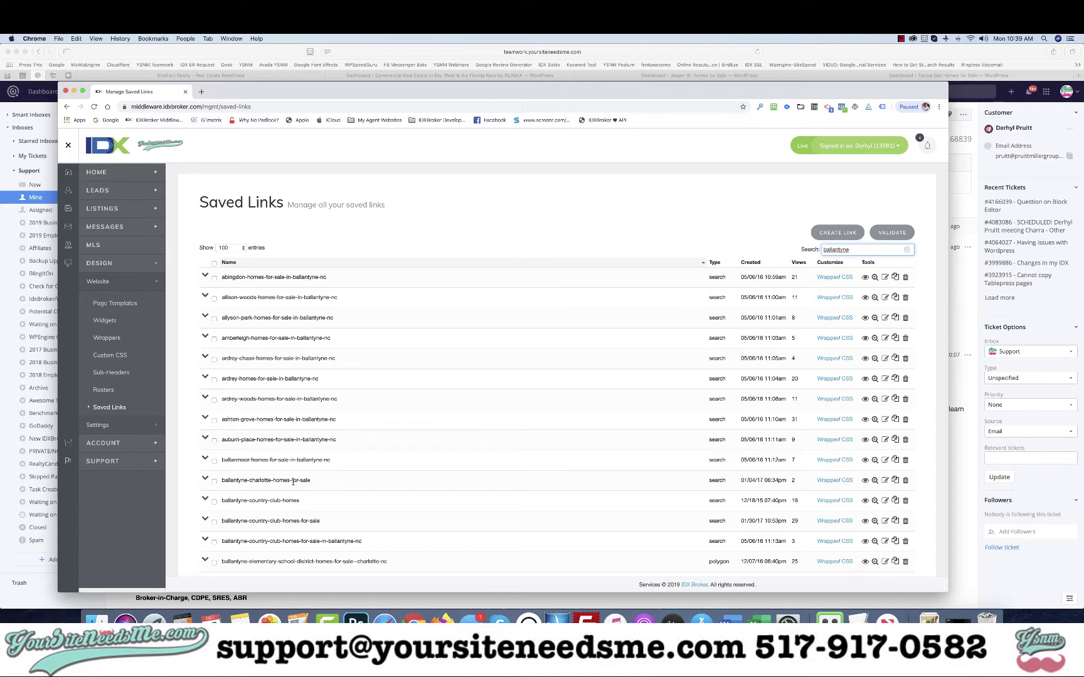
# - Open the search criteria of the ballantyne-charlotte-homes-for-sale link in a new tab and review all its fields
pyautogui.rightClick(874, 480)
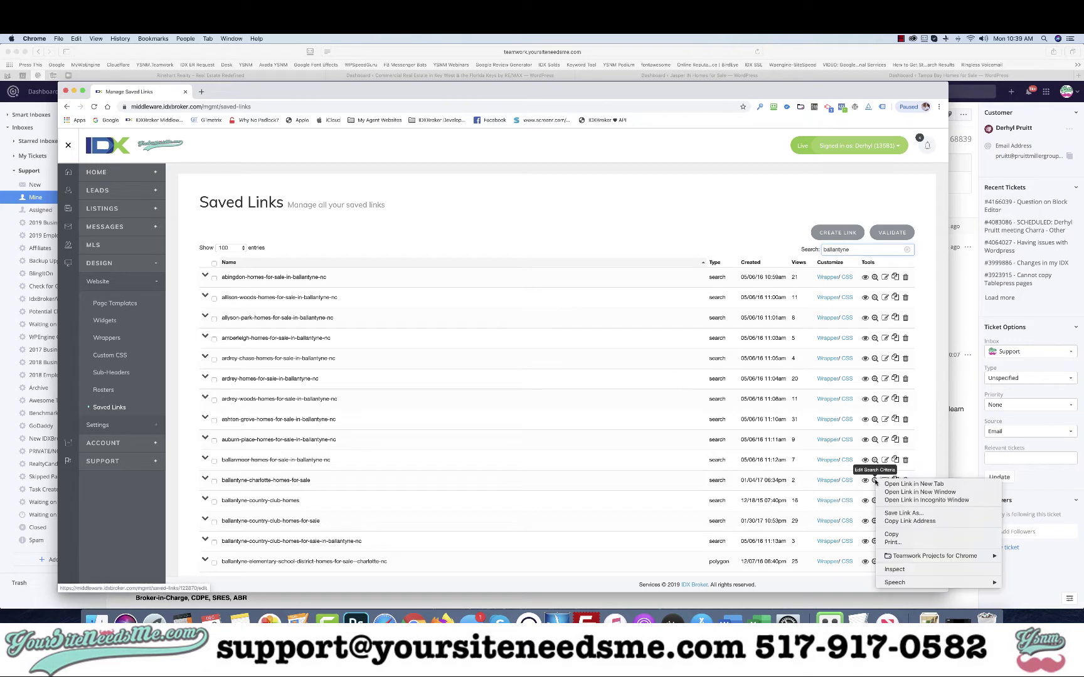
pyautogui.click(903, 483)
pyautogui.hotkey('ctrl', 'Tab')
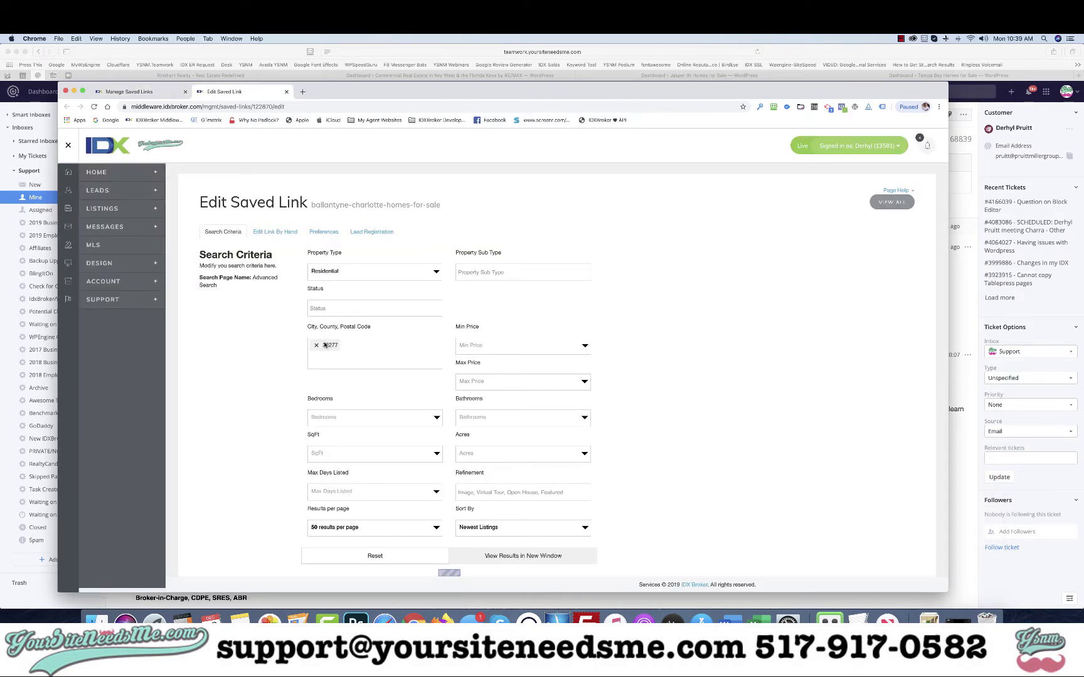
pyautogui.scroll(-3, 325, 344)
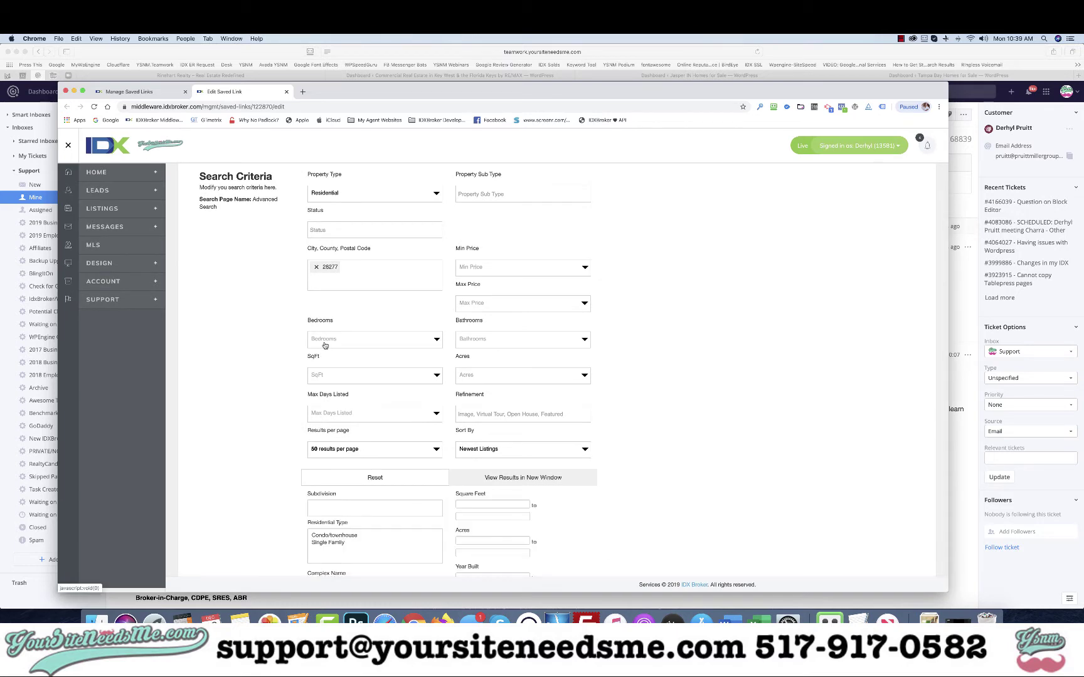
pyautogui.scroll(-10, 325, 343)
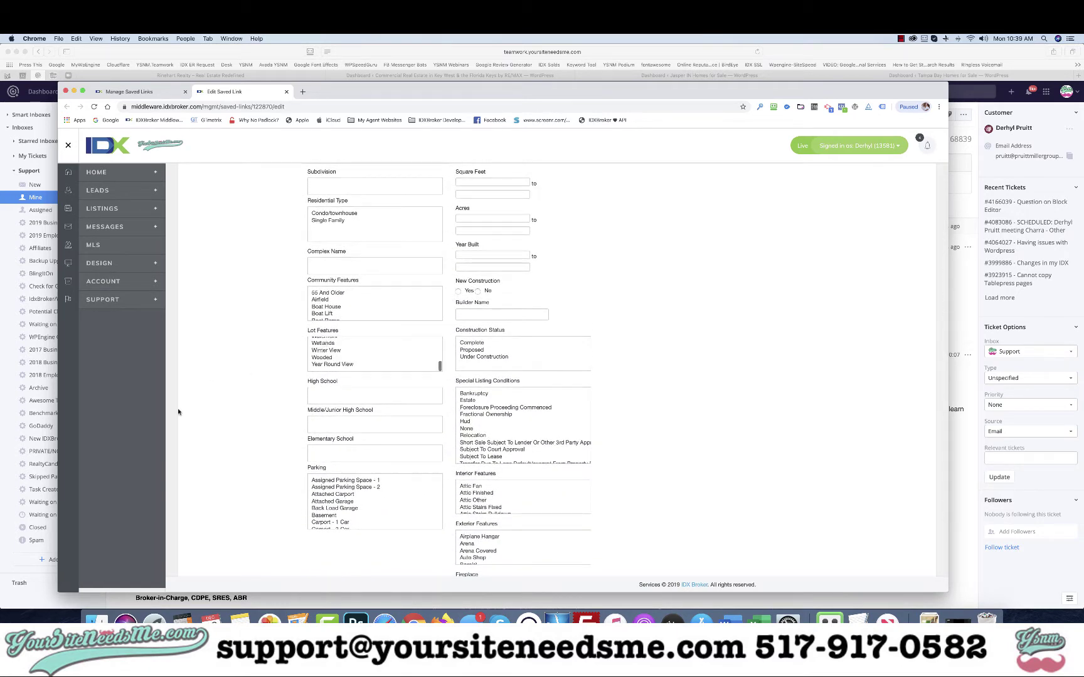
pyautogui.scroll(-3, 266, 392)
pyautogui.scroll(15, 266, 392)
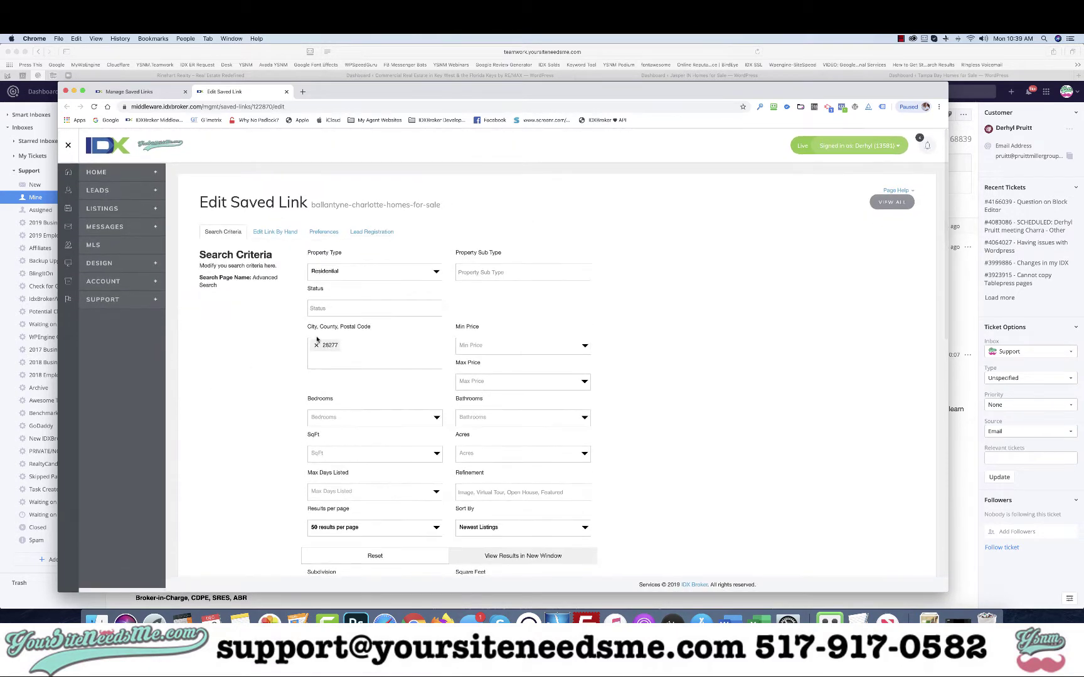
# - Set the status criterion of the ballantyne-charlotte-homes-for-sale link to Active and update the saved link
pyautogui.click(174, 96)
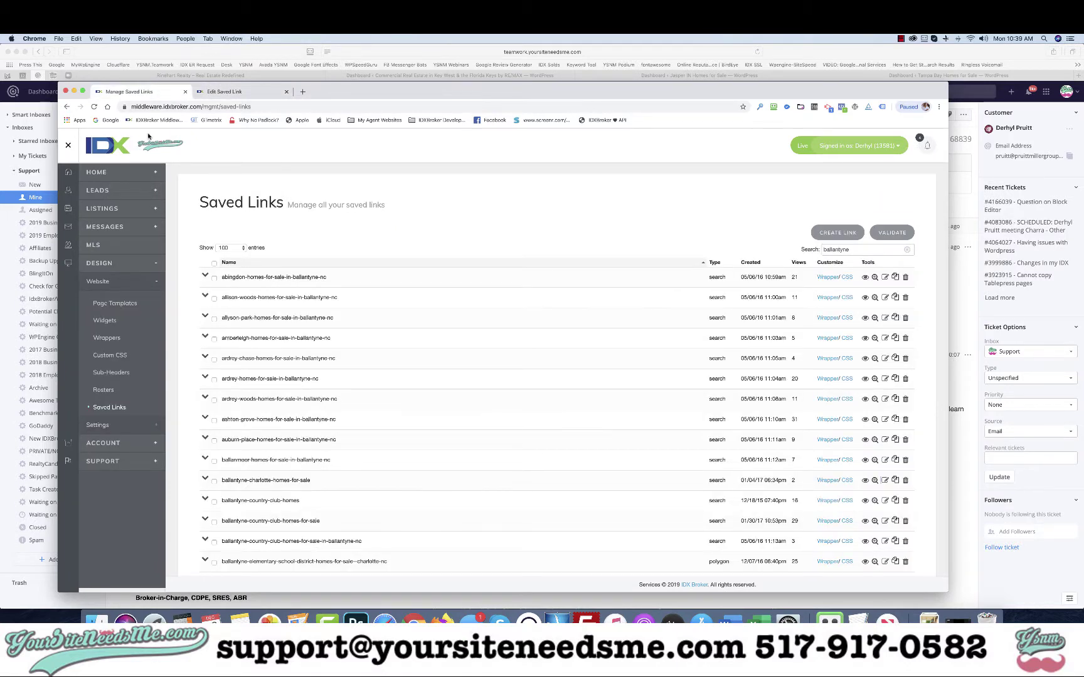
pyautogui.click(230, 96)
pyautogui.click(341, 308)
pyautogui.write('ac')
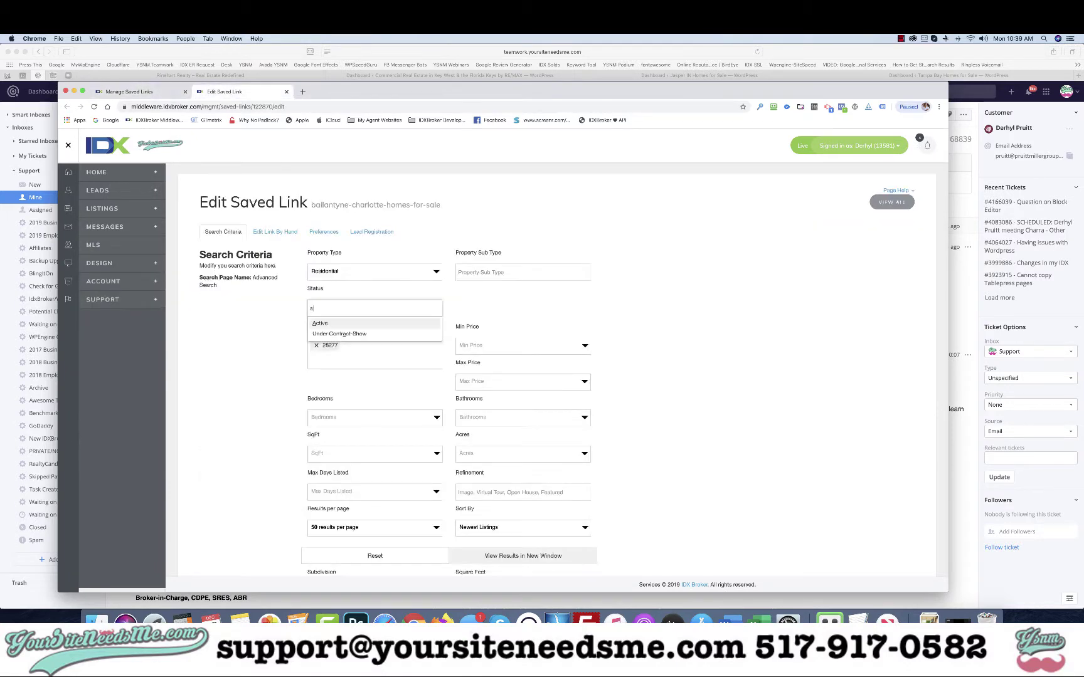
pyautogui.click(337, 324)
pyautogui.scroll(-15, 284, 389)
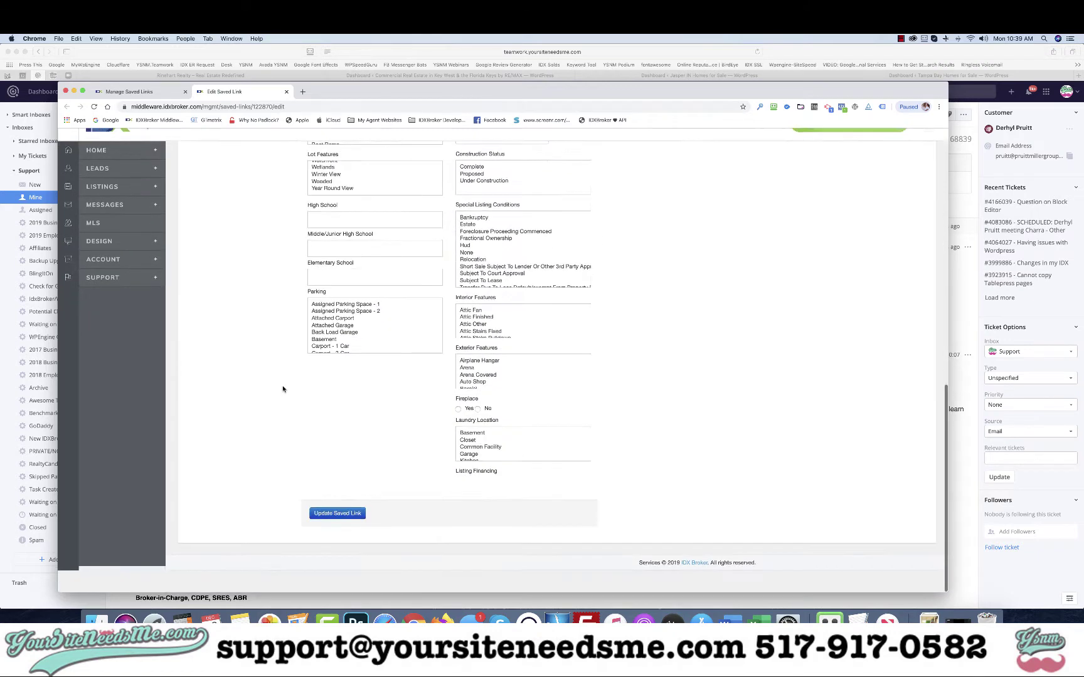
pyautogui.click(338, 535)
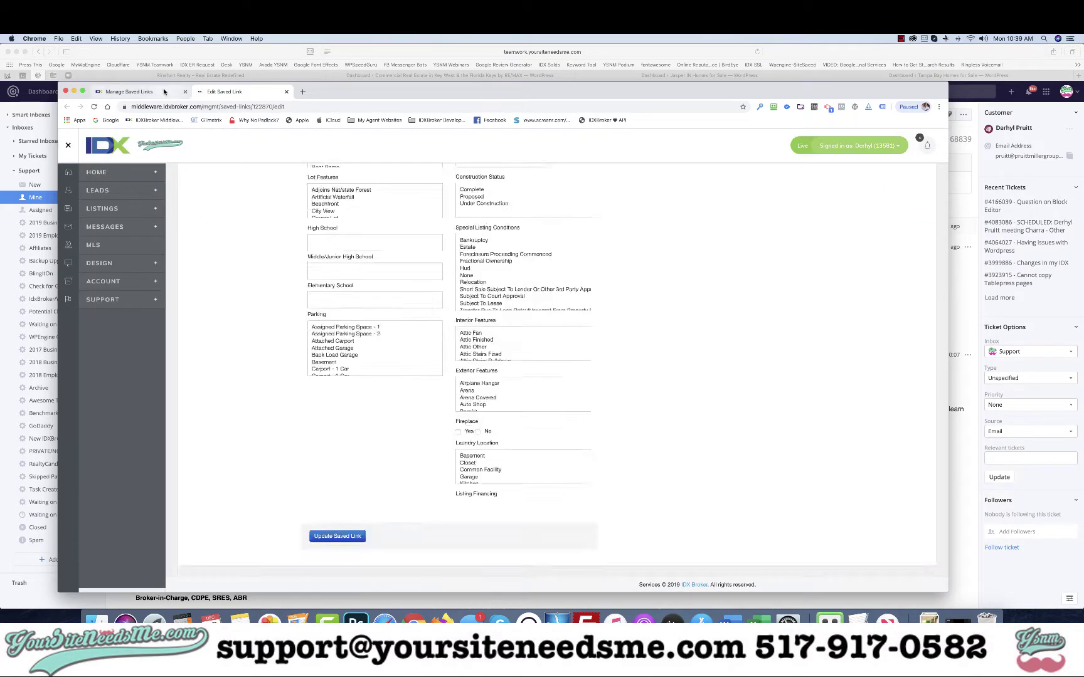
# - Duplicate the ballantyne-charlotte-homes-for-sale link with the title "Homes for Sale in Ballantyne NC", copying that title before creating the duplicate
pyautogui.click(135, 92)
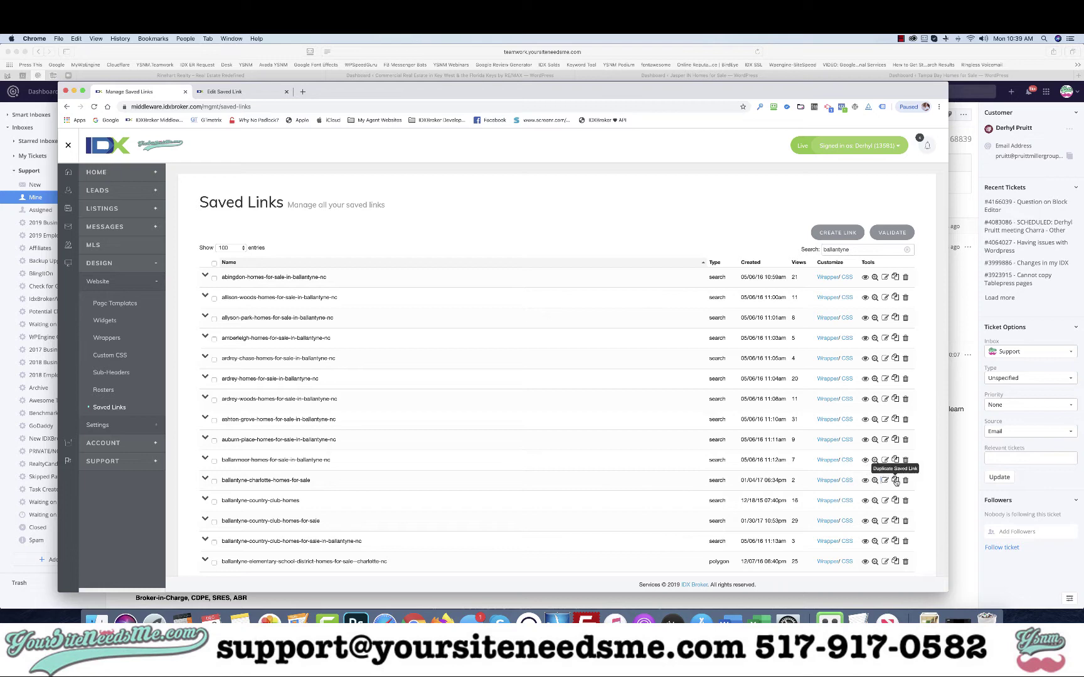
pyautogui.scroll(5, 891, 482)
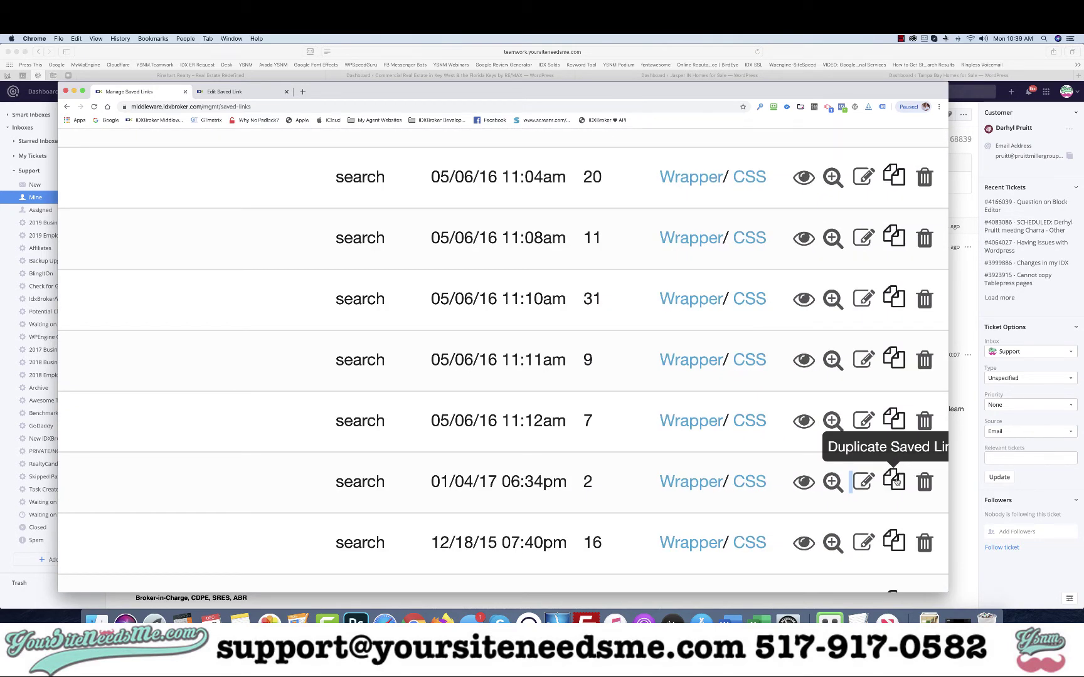
pyautogui.scroll(-5, 897, 482)
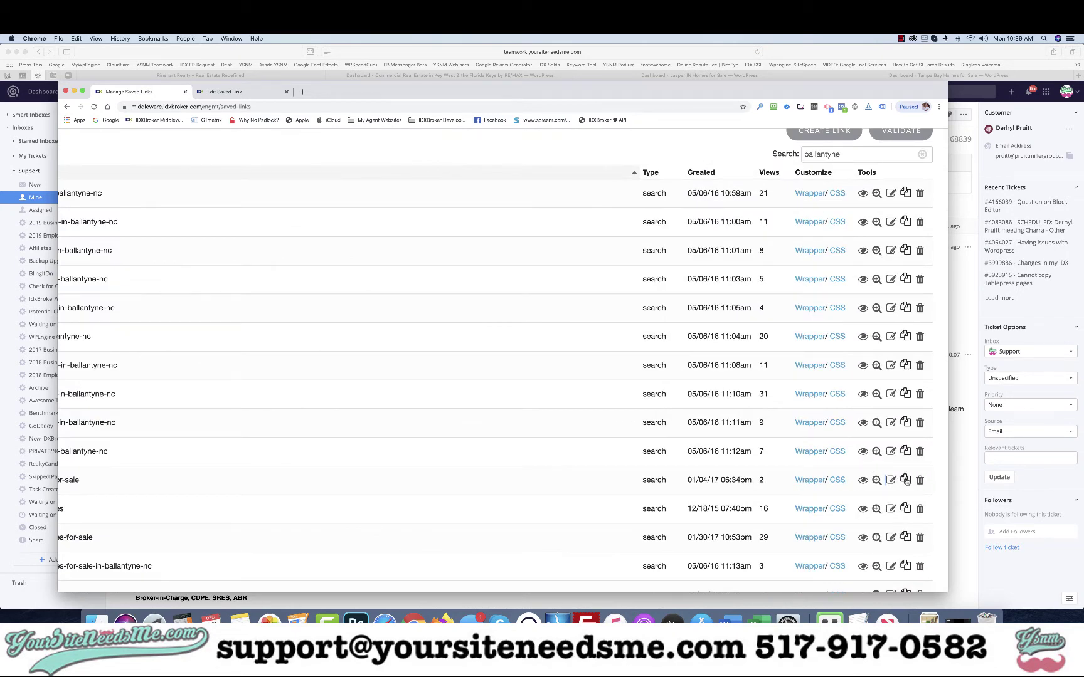
pyautogui.click(905, 479)
pyautogui.tripleClick(292, 282)
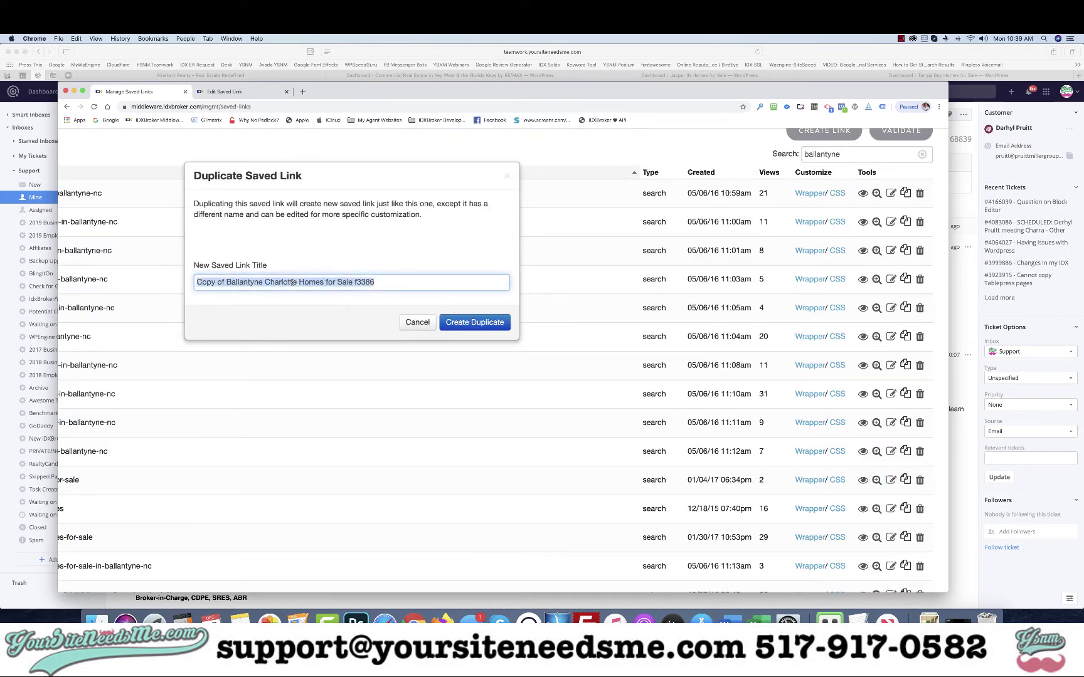
pyautogui.moveTo(262, 282); pyautogui.dragTo(609, 295)
pyautogui.press('BackSpace')
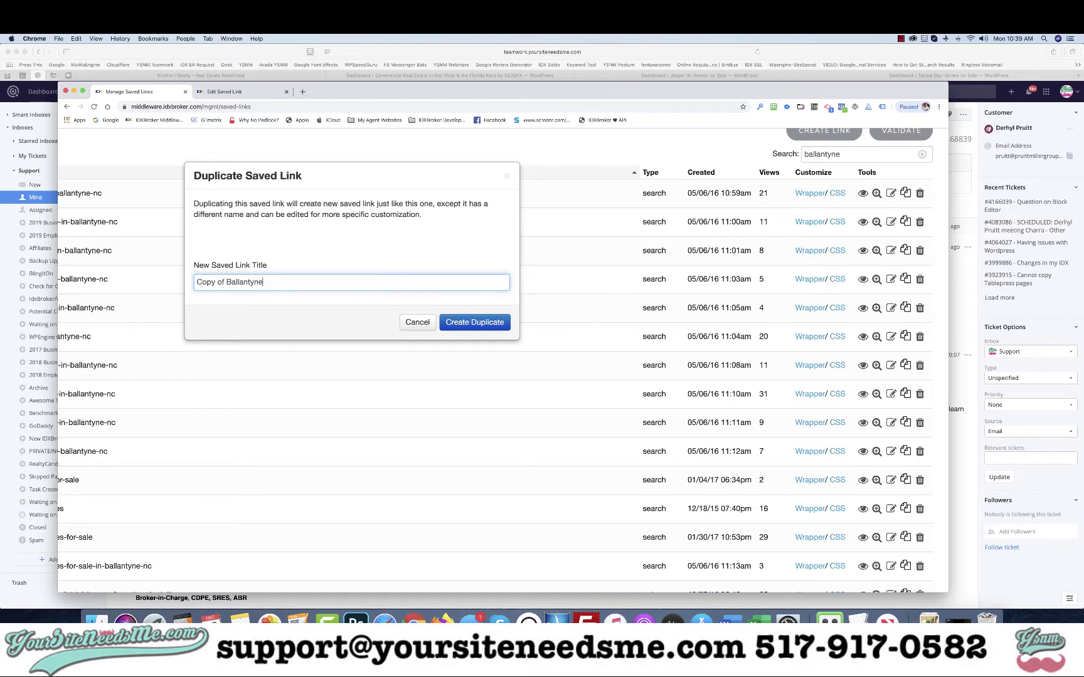
pyautogui.moveTo(226, 283); pyautogui.dragTo(157, 283)
pyautogui.write('Homes for Sale in Ballantyne NC')
pyautogui.press('super+a')
pyautogui.press('super+c')
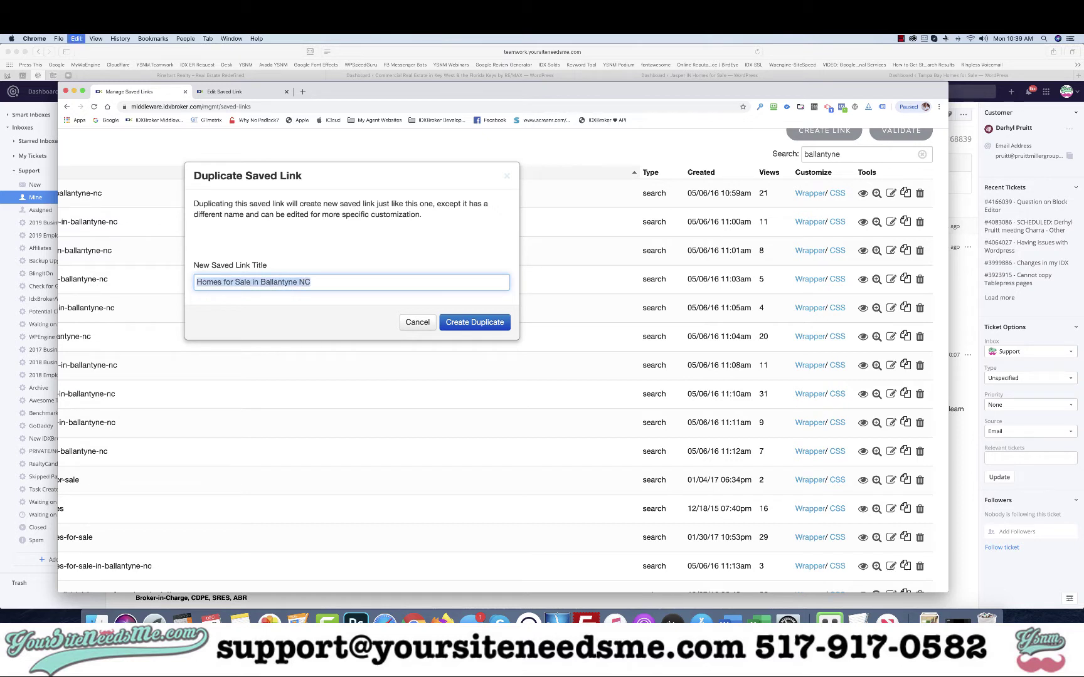
pyautogui.click(475, 322)
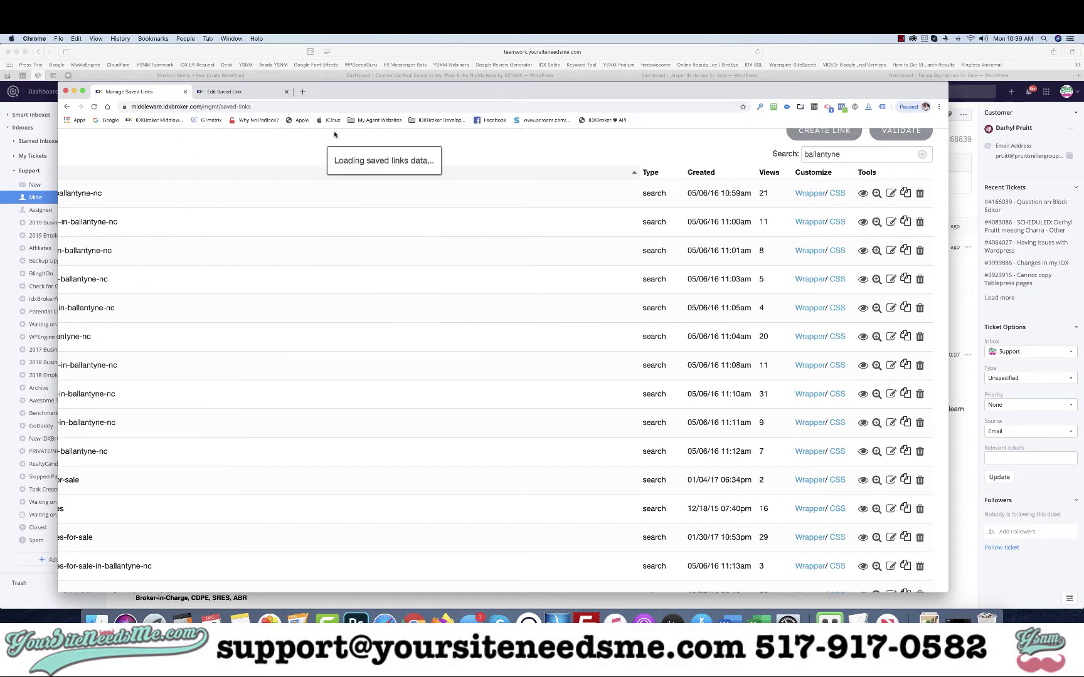
# - Look up the copied title on Google in a new tab and run the suggested search "houses for sale in ballantyne nc"
pyautogui.click(302, 91)
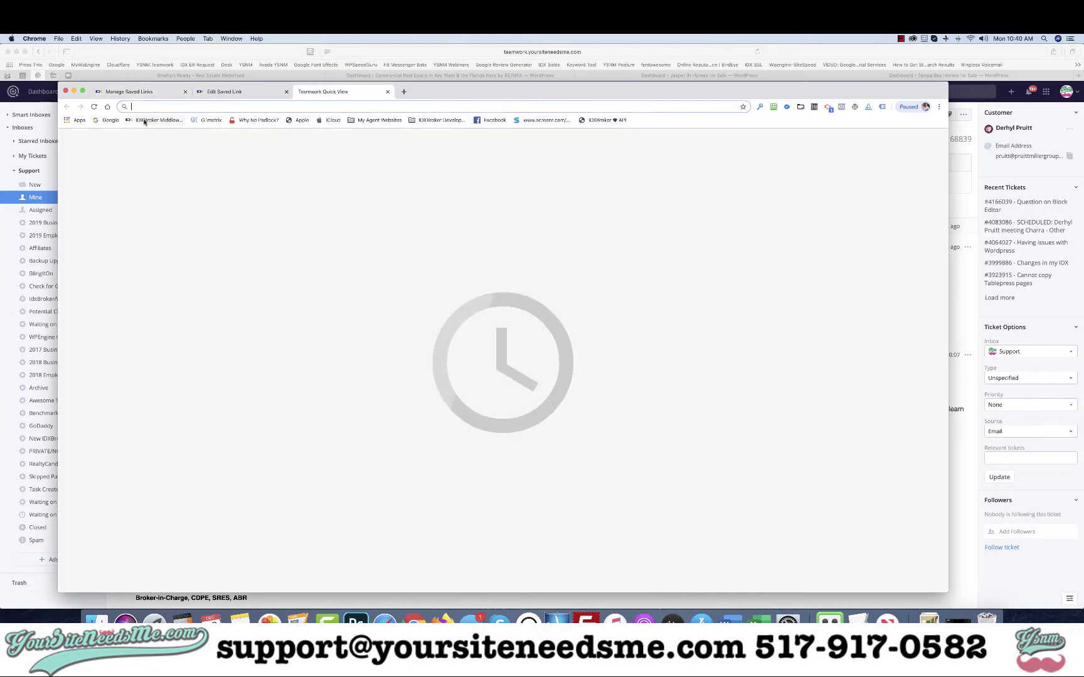
pyautogui.click(111, 120)
pyautogui.press('super+v')
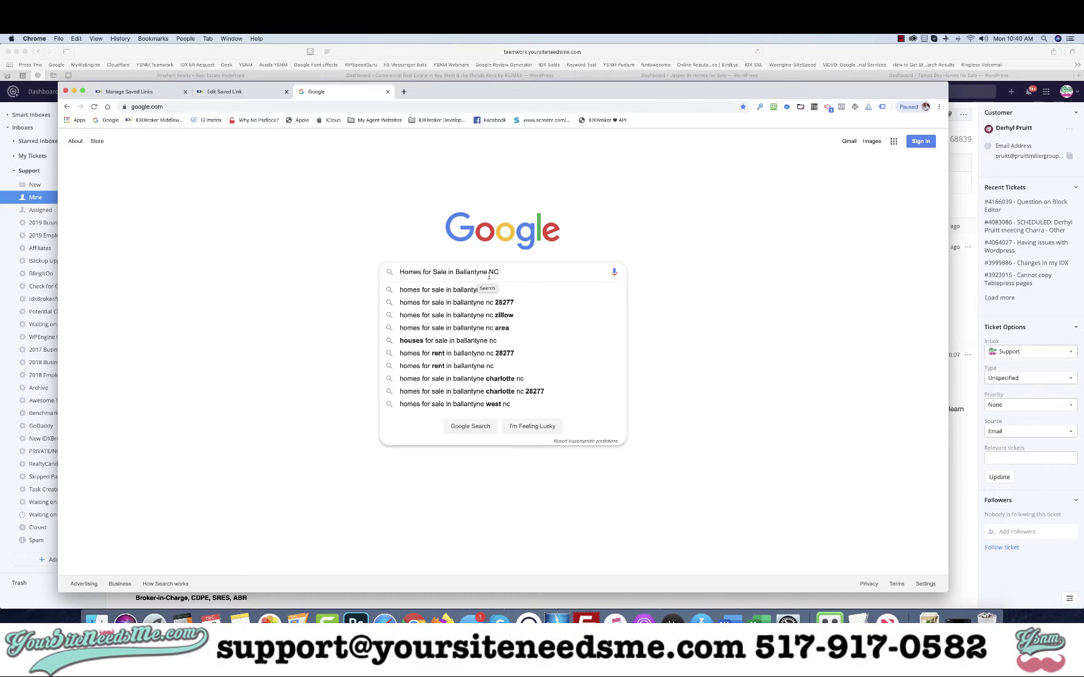
pyautogui.click(426, 341)
pyautogui.click(226, 146)
pyautogui.press('super+Left')
pyautogui.hotkey('alt', 'shift', 'Right')
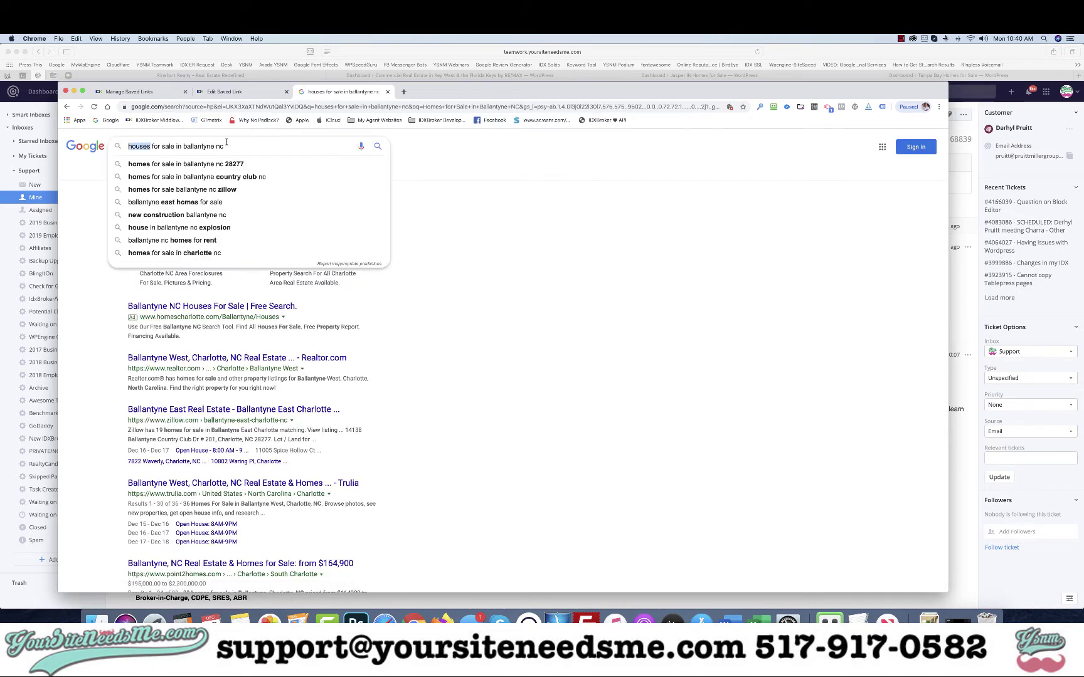
# - Back in the saved links list, start another duplicate of ballantyne-charlotte-homes-for-sale with the title "houses for sale in ballantyne nc"
pyautogui.click(157, 92)
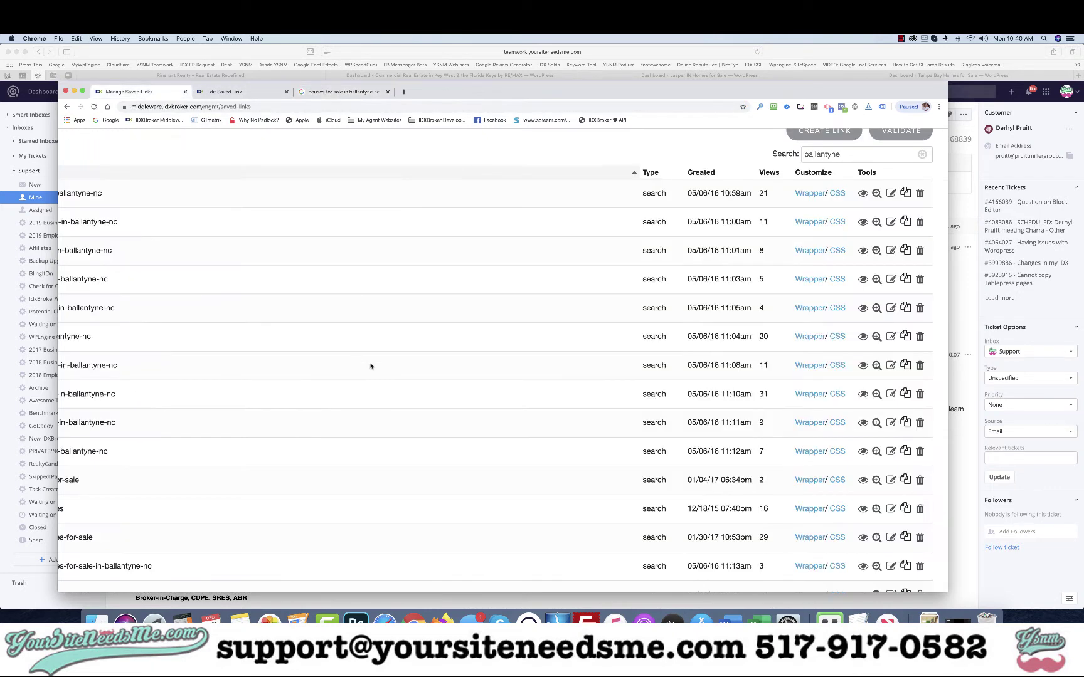
pyautogui.scroll(-3, 343, 412)
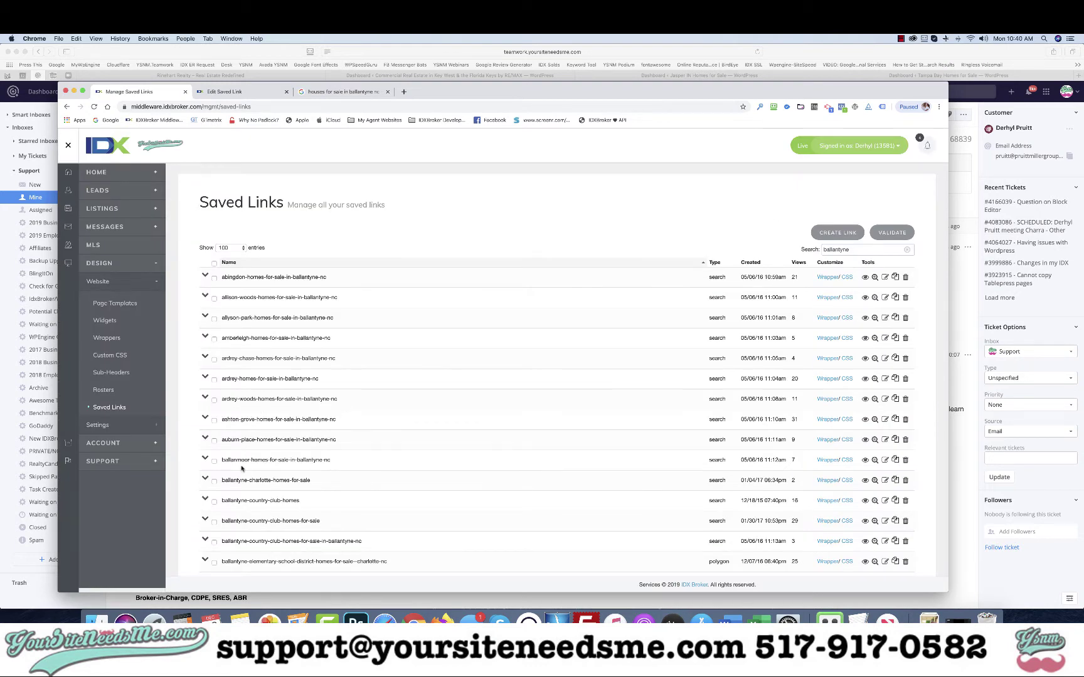
pyautogui.click(895, 481)
pyautogui.click(445, 338)
pyautogui.press('super+a')
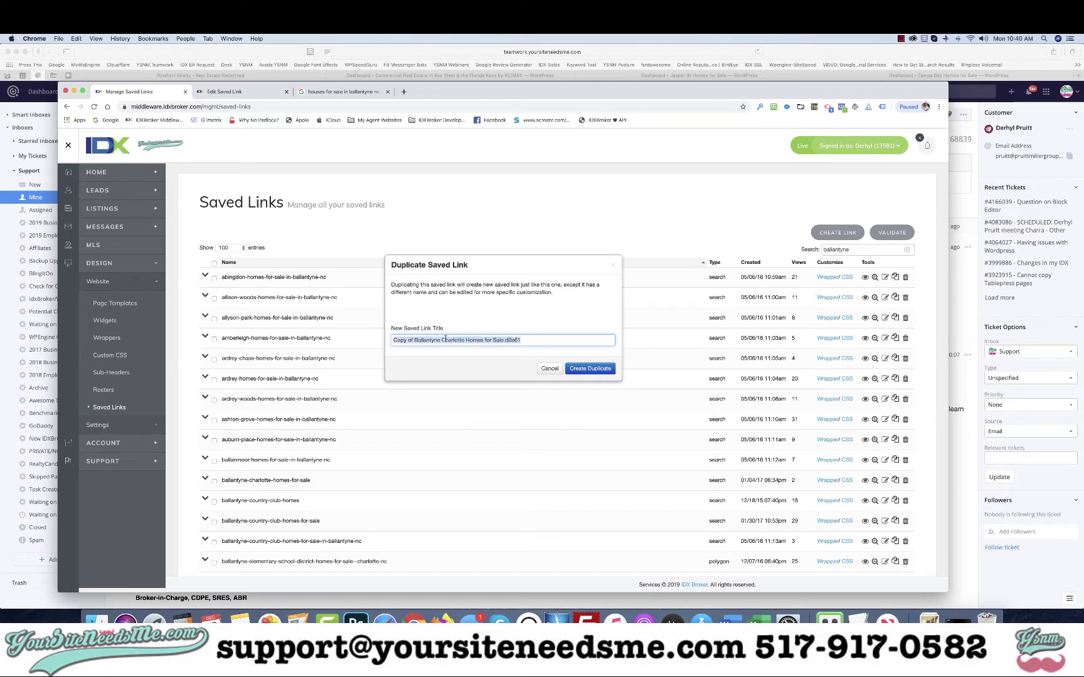
pyautogui.write('houses for sale in ballantyne nc')
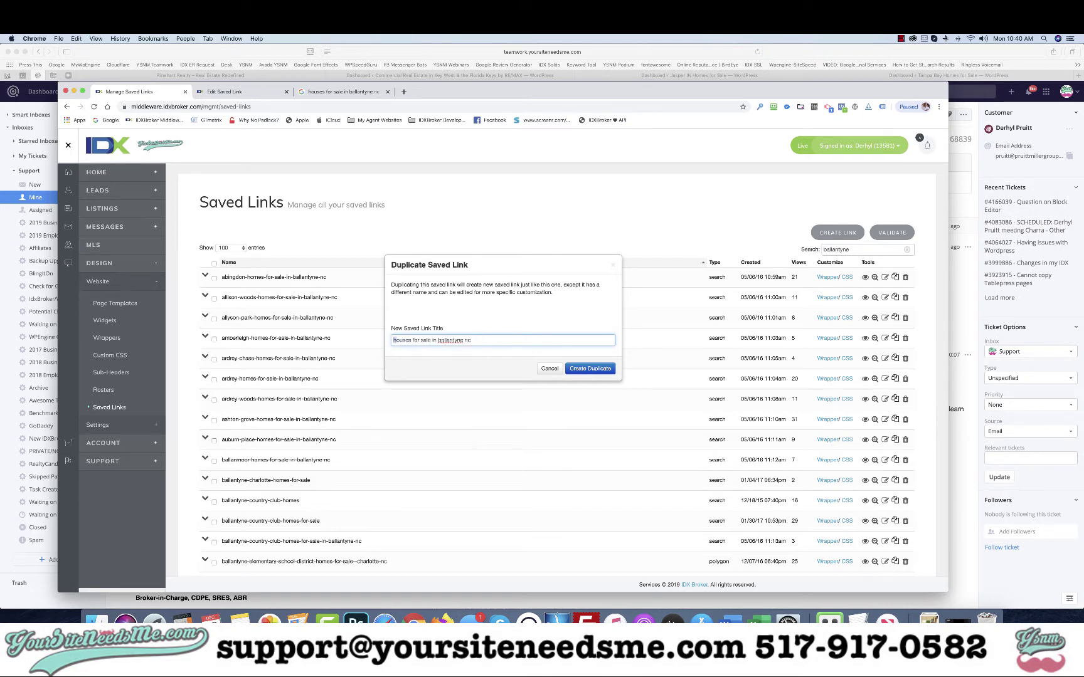
# - Correct the capitalization to "Houses for sale in Ballantyne NC" and try to create the duplicate
pyautogui.click(395, 340)
pyautogui.press('BackSpace')
pyautogui.write('H')
pyautogui.click(443, 340)
pyautogui.press('BackSpace')
pyautogui.write('B')
pyautogui.write('NC')
pyautogui.click(586, 370)
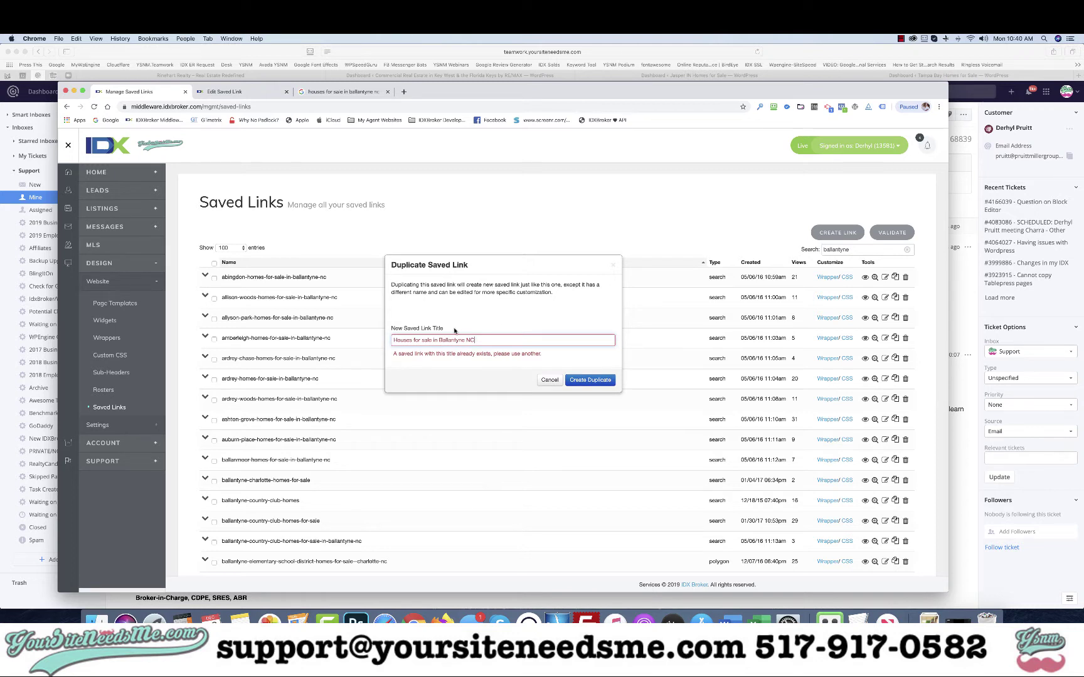
# - Shorten the new link's title to "Houses for sale in Ballantyne" and create the duplicate
pyautogui.press('BackSpace')
pyautogui.press('BackSpace')
pyautogui.press('BackSpace')
pyautogui.click(591, 379)
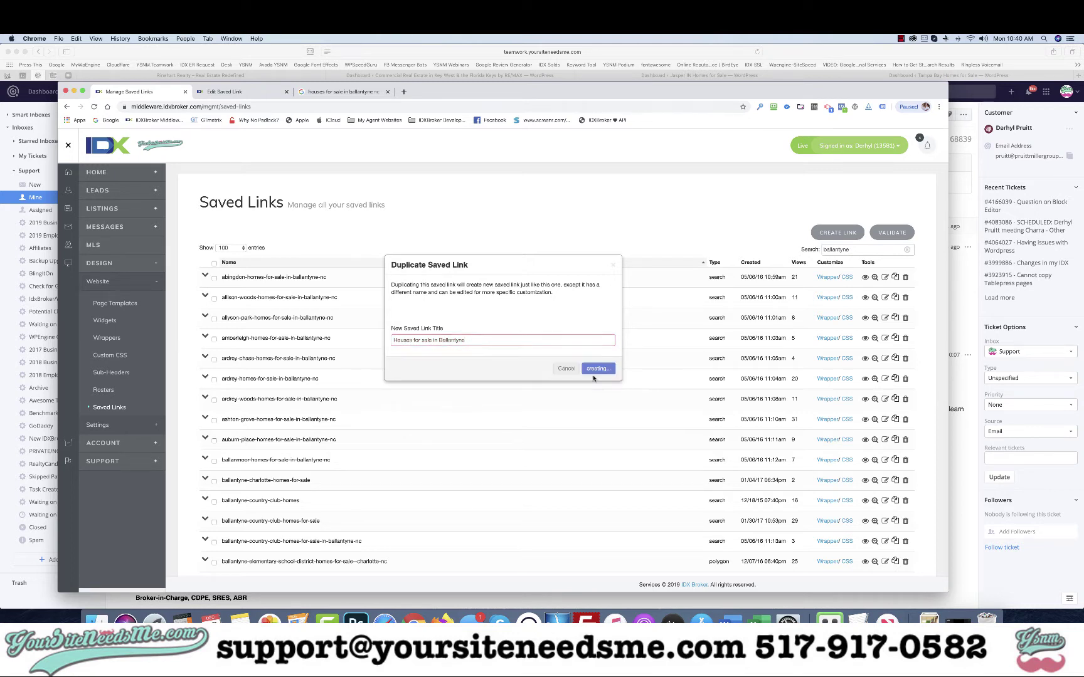
# - Sort the filtered saved links by creation date with the newest first
pyautogui.click(750, 263)
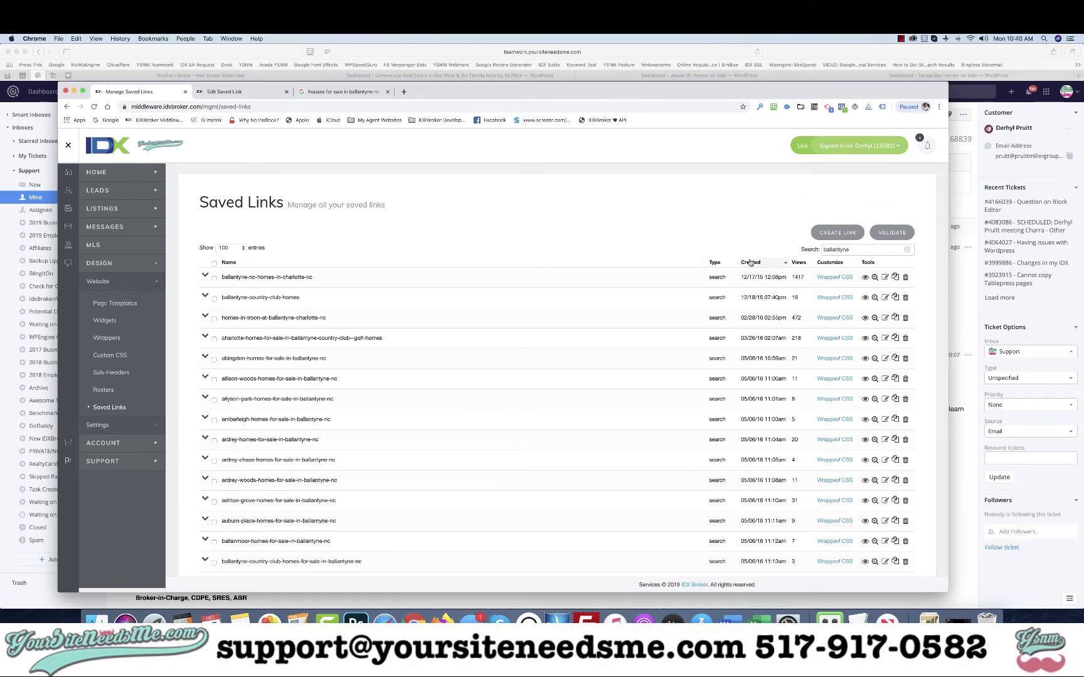
pyautogui.click(750, 263)
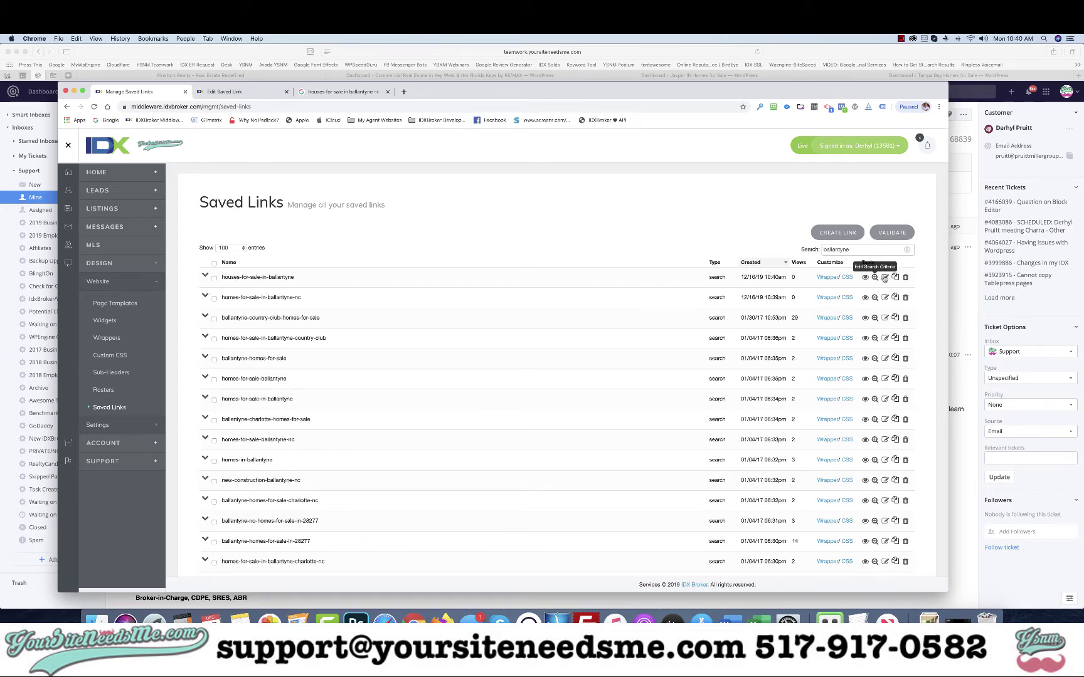
# - Open the preferences of houses-for-sale-in-ballantyne and homes-for-sale-in-ballantyne-nc, each in its own new browser tab
pyautogui.scroll(5, 885, 278)
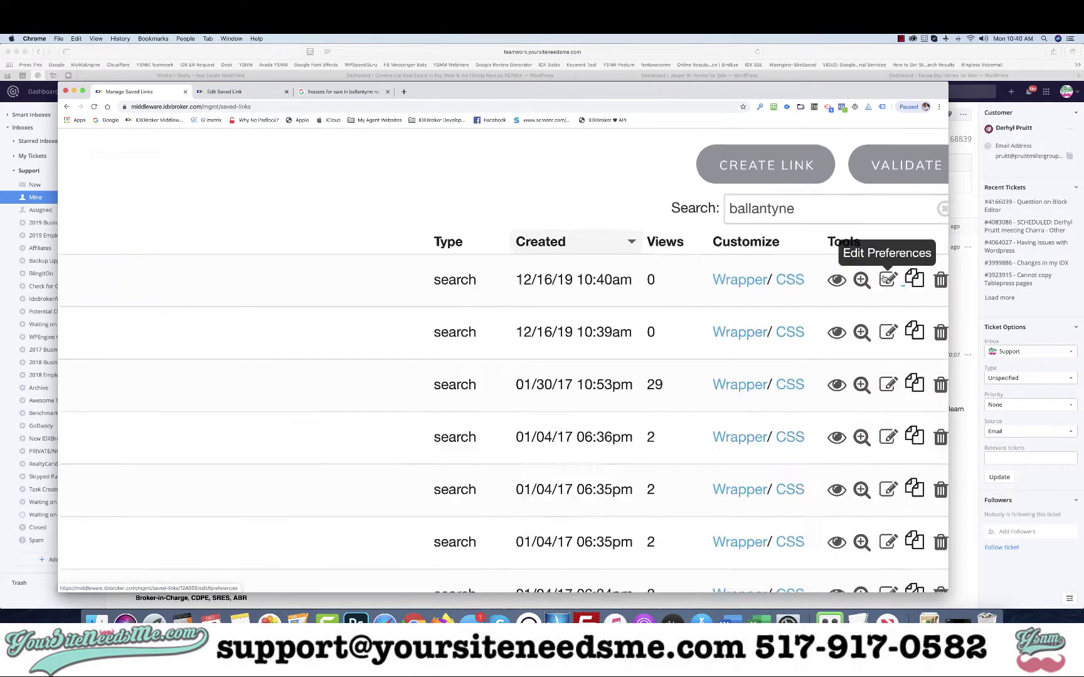
pyautogui.scroll(-5, 885, 278)
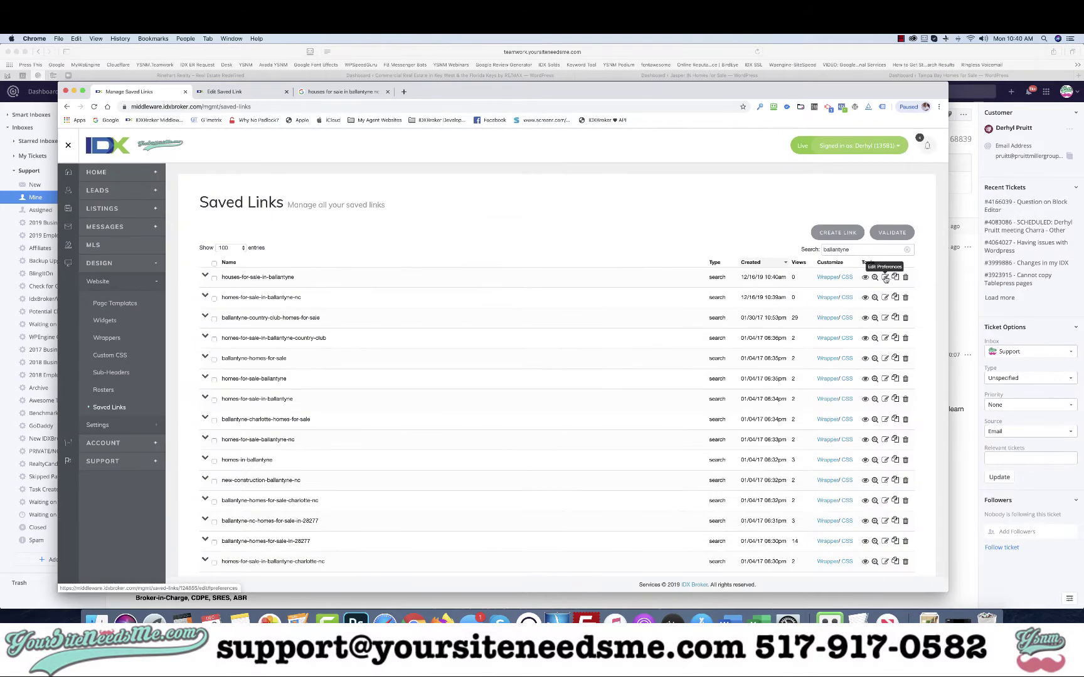
pyautogui.rightClick(884, 278)
pyautogui.click(909, 282)
pyautogui.rightClick(884, 298)
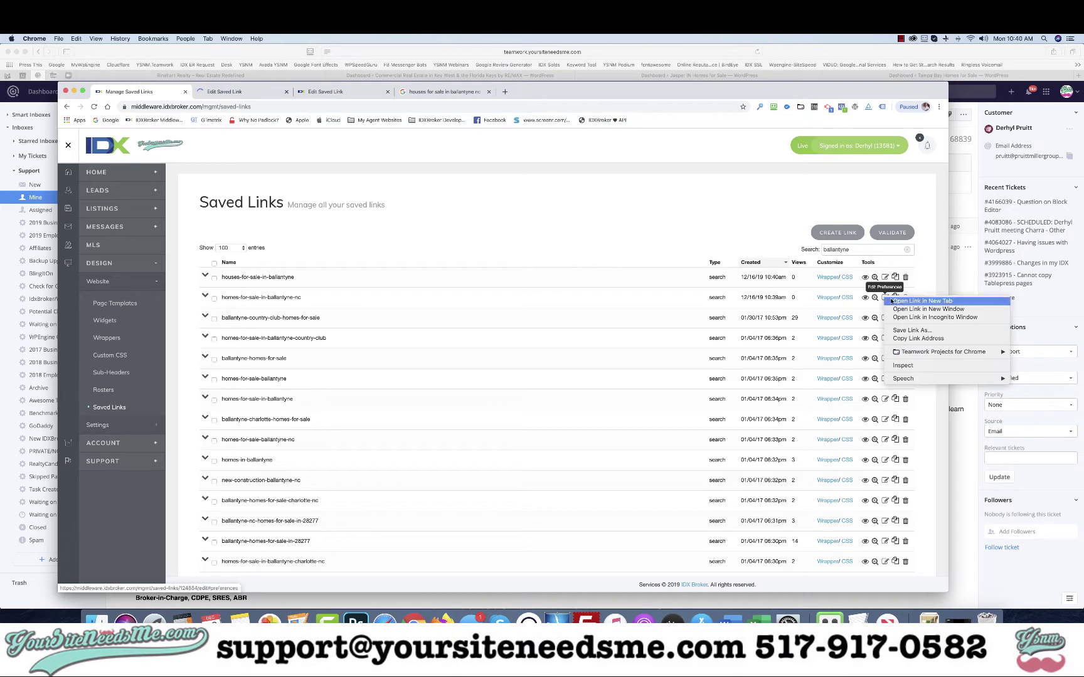
pyautogui.click(910, 302)
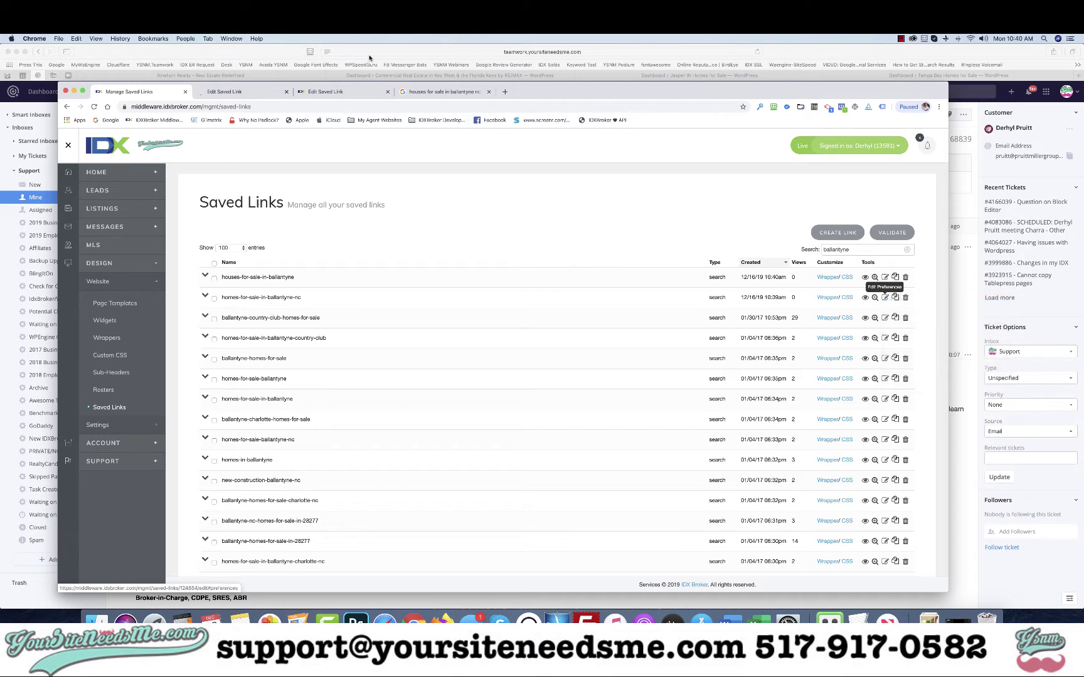
# - For houses-for-sale-in-ballantyne, replace the meta tags description and keywords with the page title "Houses for sale in Ballantyne"
pyautogui.click(237, 92)
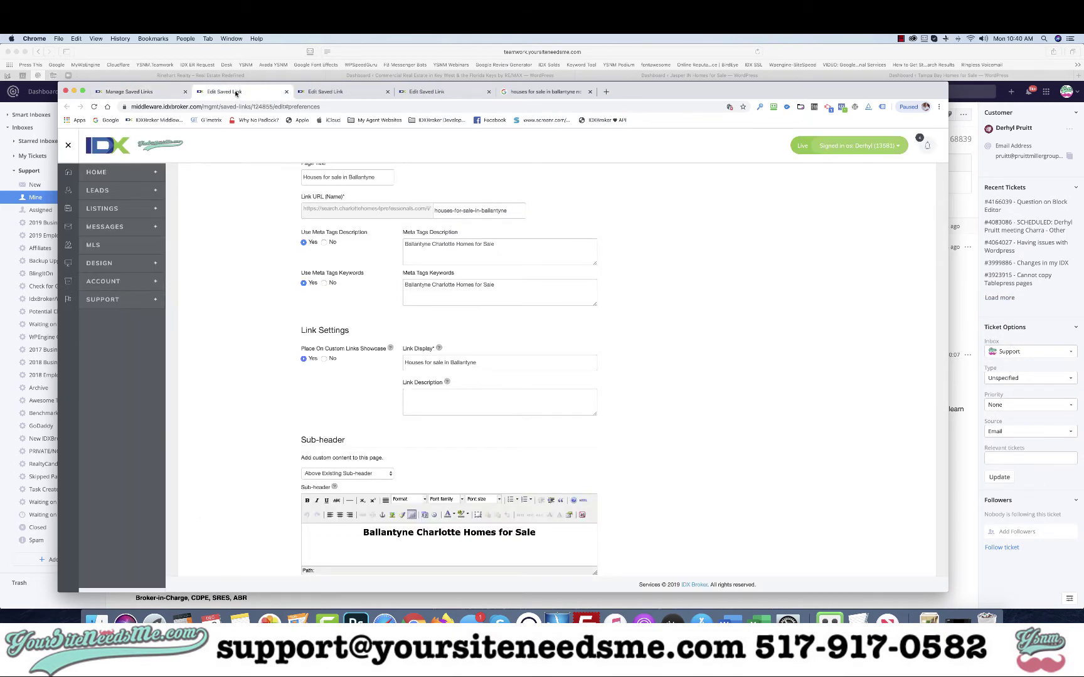
pyautogui.tripleClick(332, 179)
pyautogui.press('super+c')
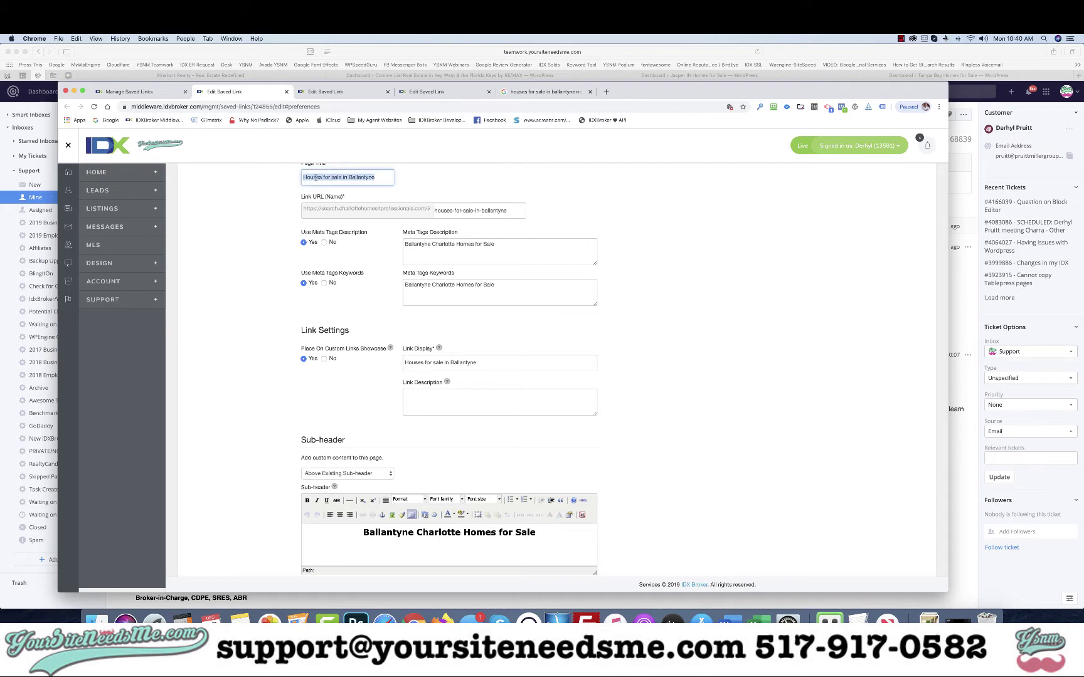
pyautogui.scroll(2, 477, 325)
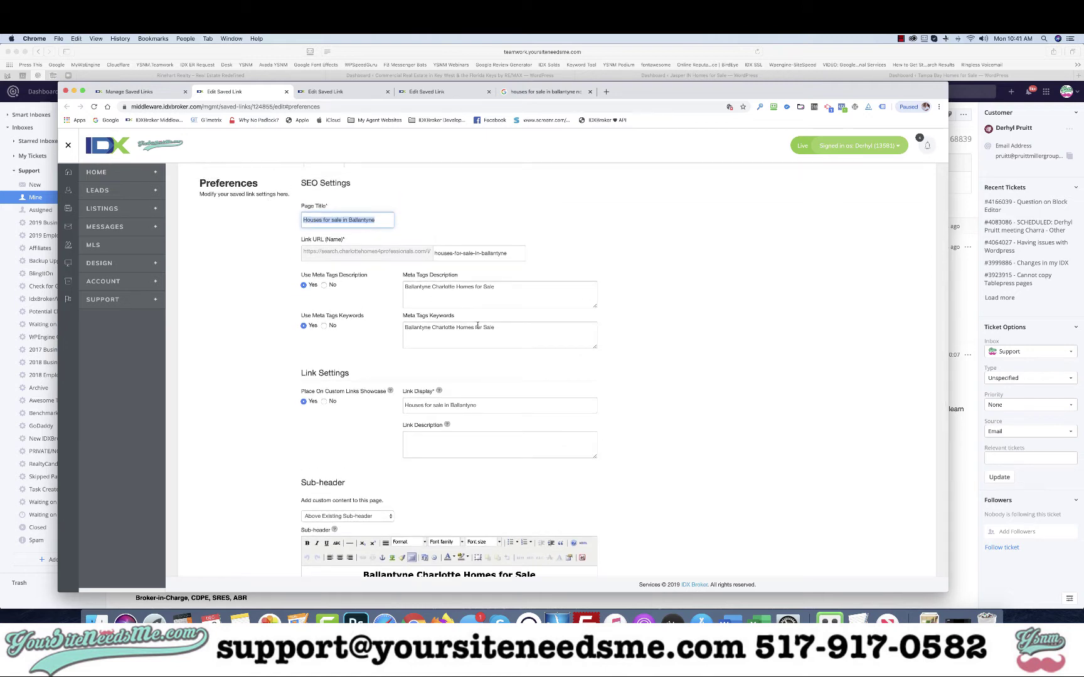
pyautogui.tripleClick(405, 286)
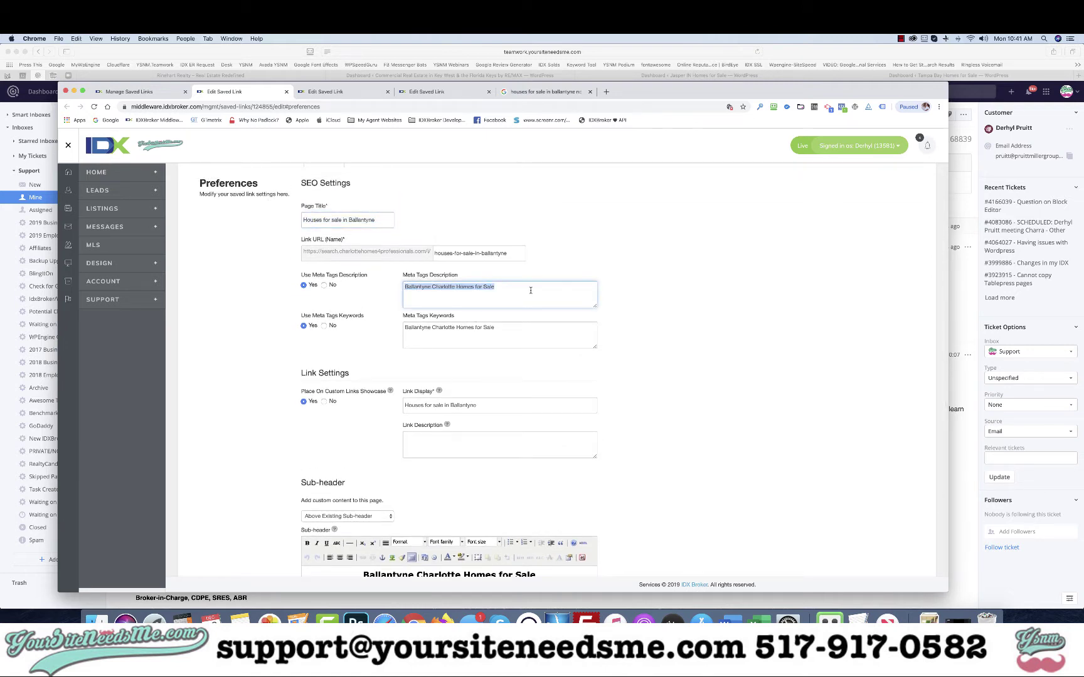
pyautogui.press('super+v')
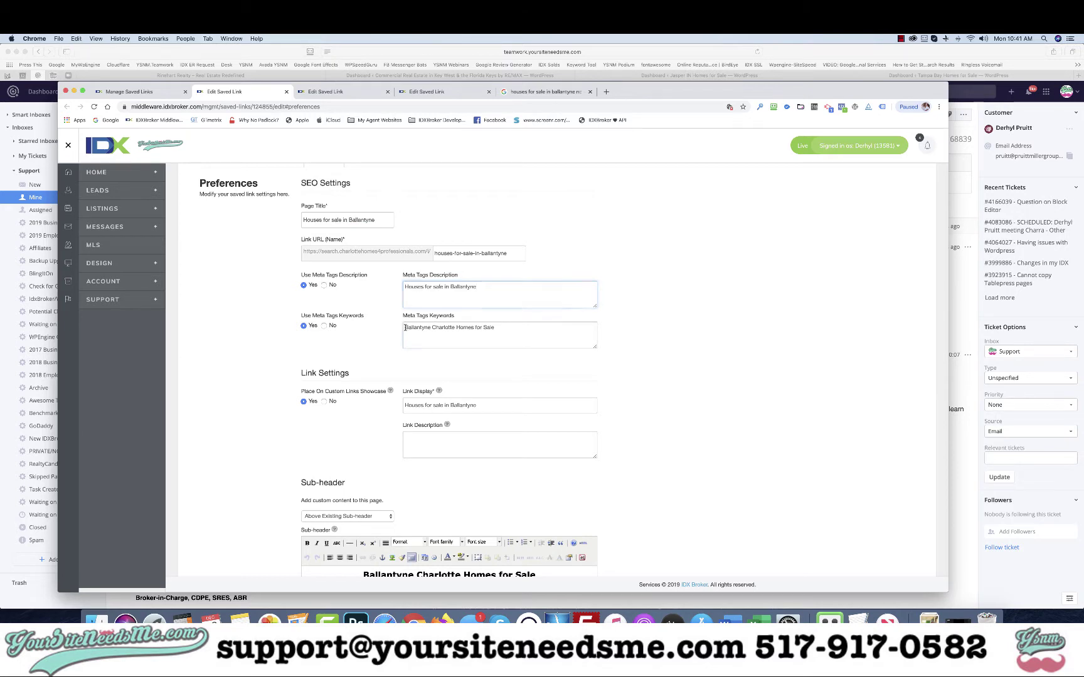
pyautogui.tripleClick(406, 330)
pyautogui.press('super+v')
# - Replace the sub-header heading with "Houses for sale in Ballantyne"
pyautogui.scroll(-5, 499, 360)
pyautogui.scroll(1, 498, 359)
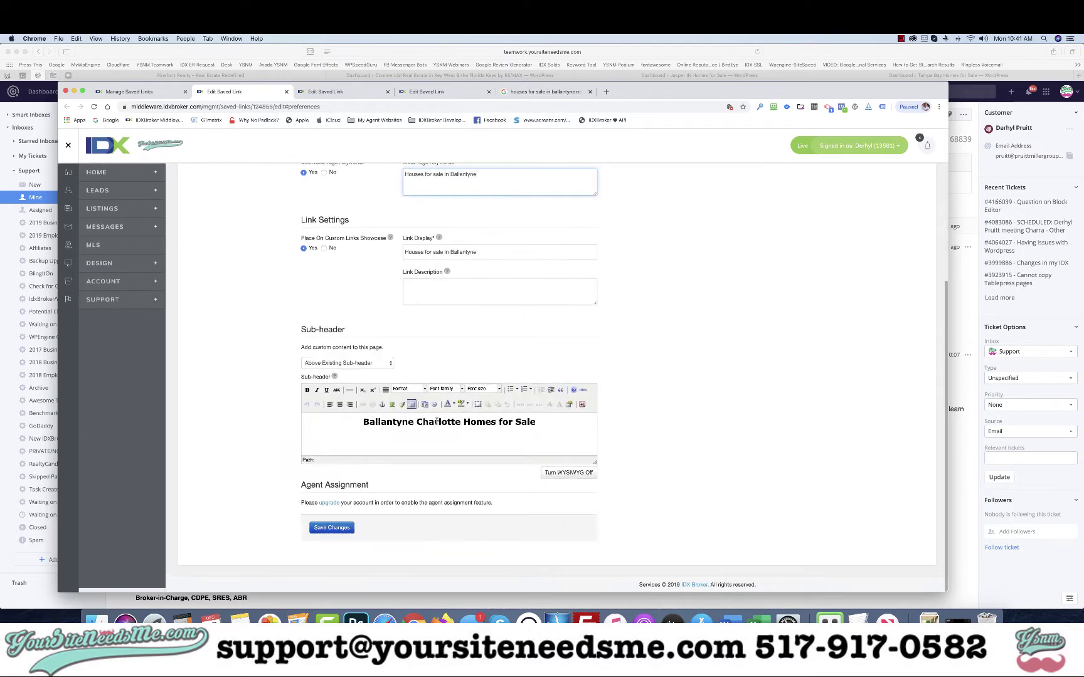
pyautogui.tripleClick(438, 418)
pyautogui.press('super+v')
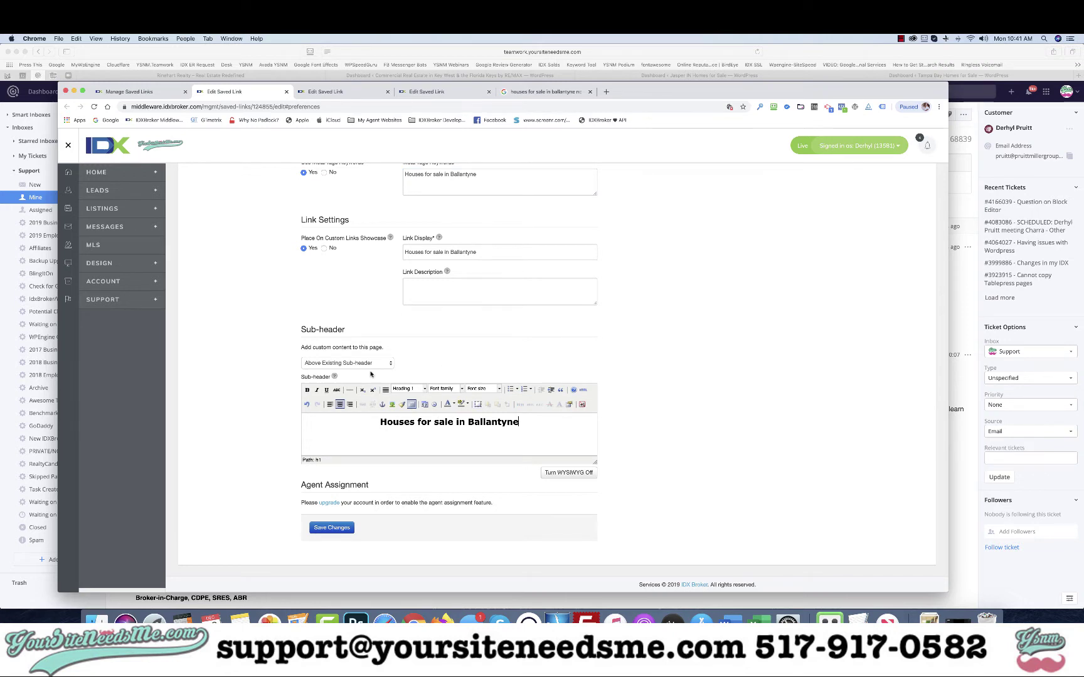
# - Review the link's SEO settings and sub-header, and copy the sub-header heading text
pyautogui.scroll(6, 370, 374)
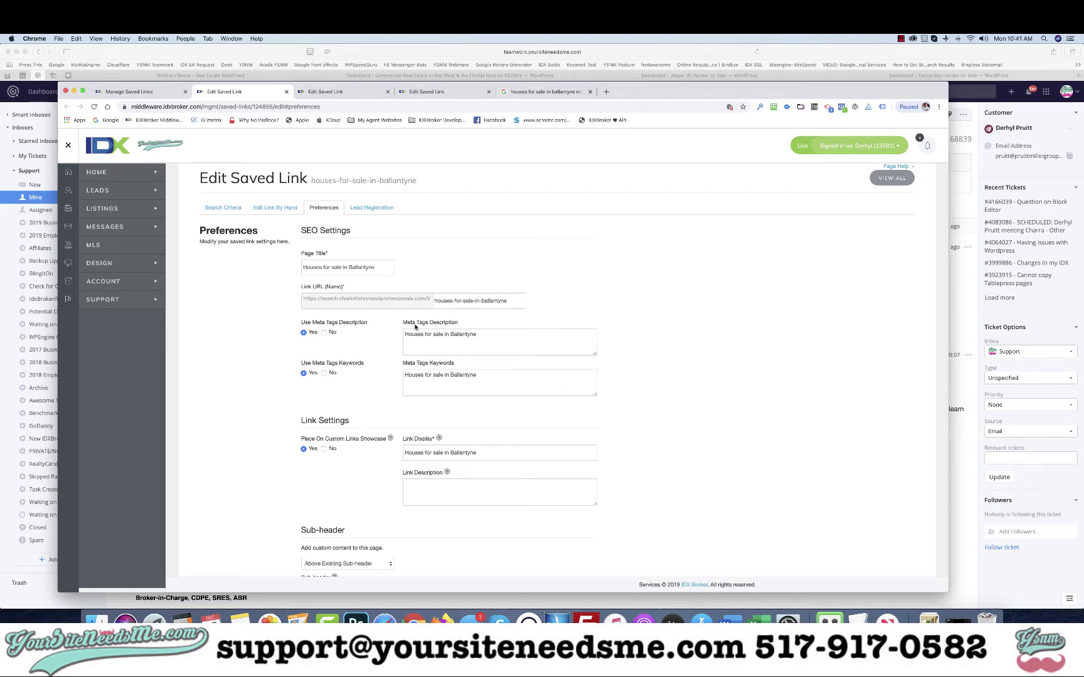
pyautogui.scroll(-4, 420, 351)
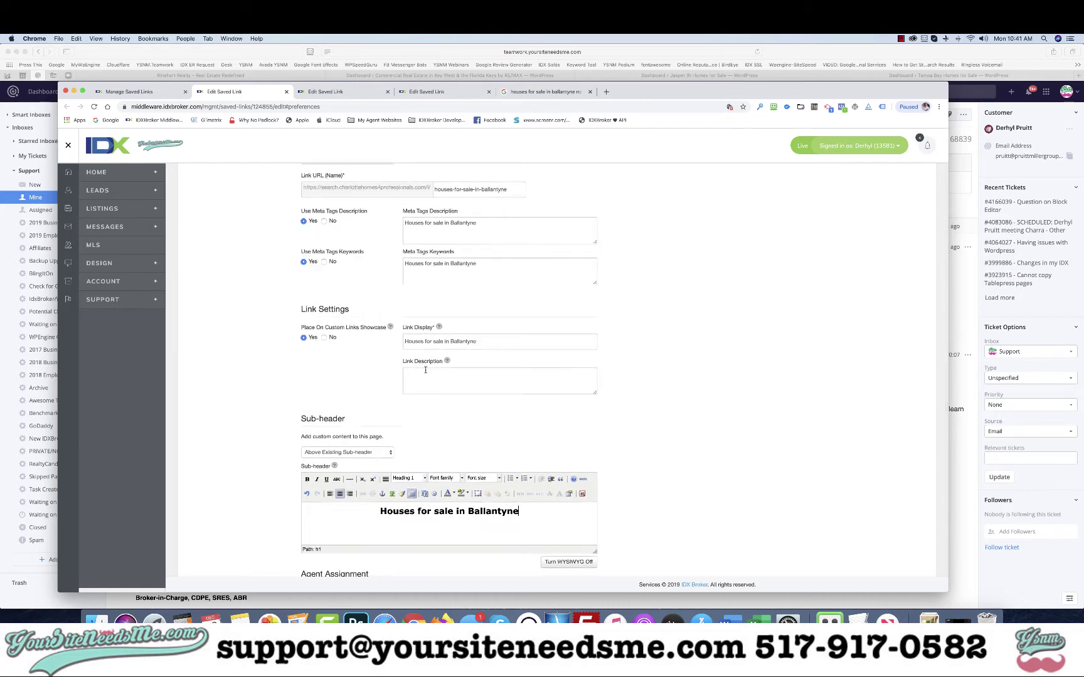
pyautogui.scroll(-3, 426, 370)
pyautogui.moveTo(380, 422); pyautogui.dragTo(530, 423)
pyautogui.press('super+c')
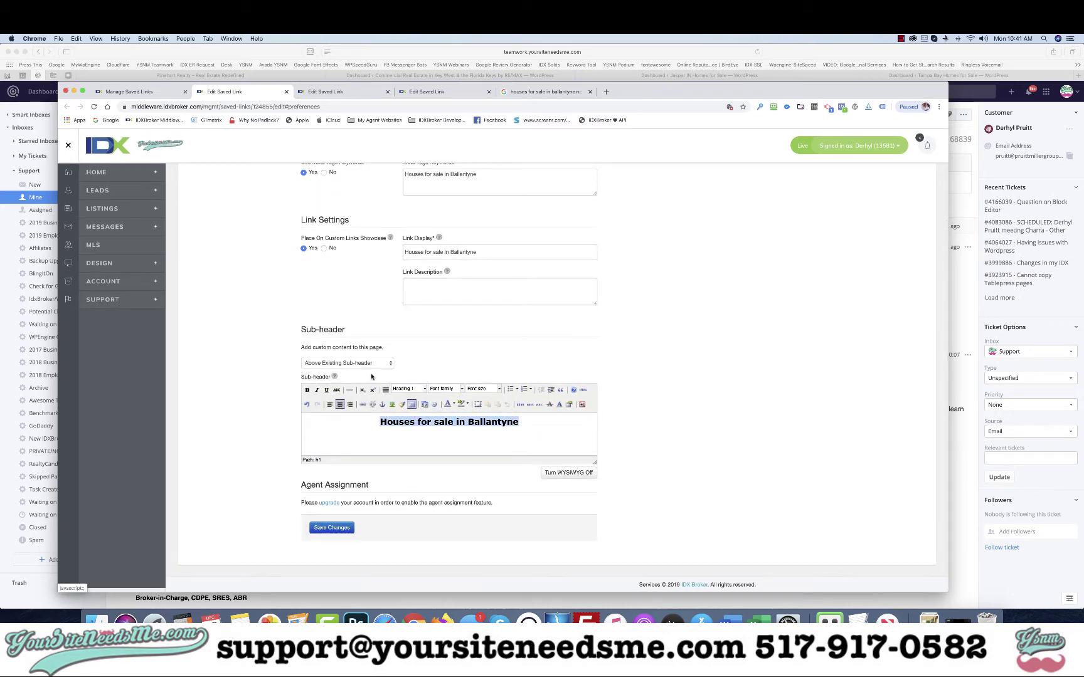
pyautogui.scroll(5, 377, 372)
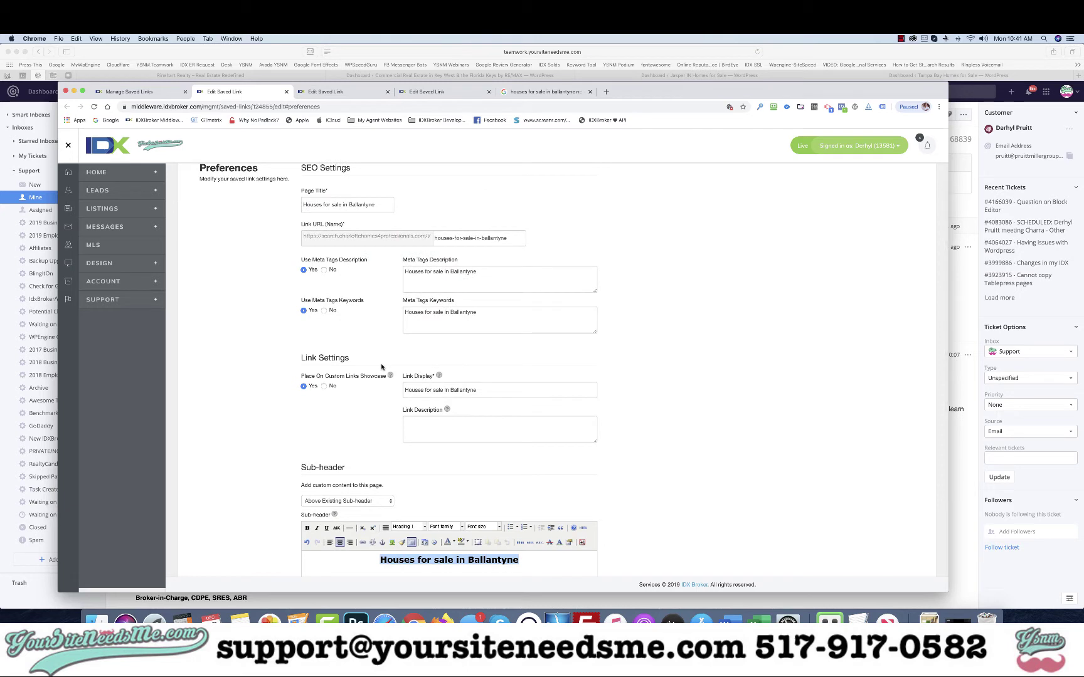
pyautogui.click(479, 270)
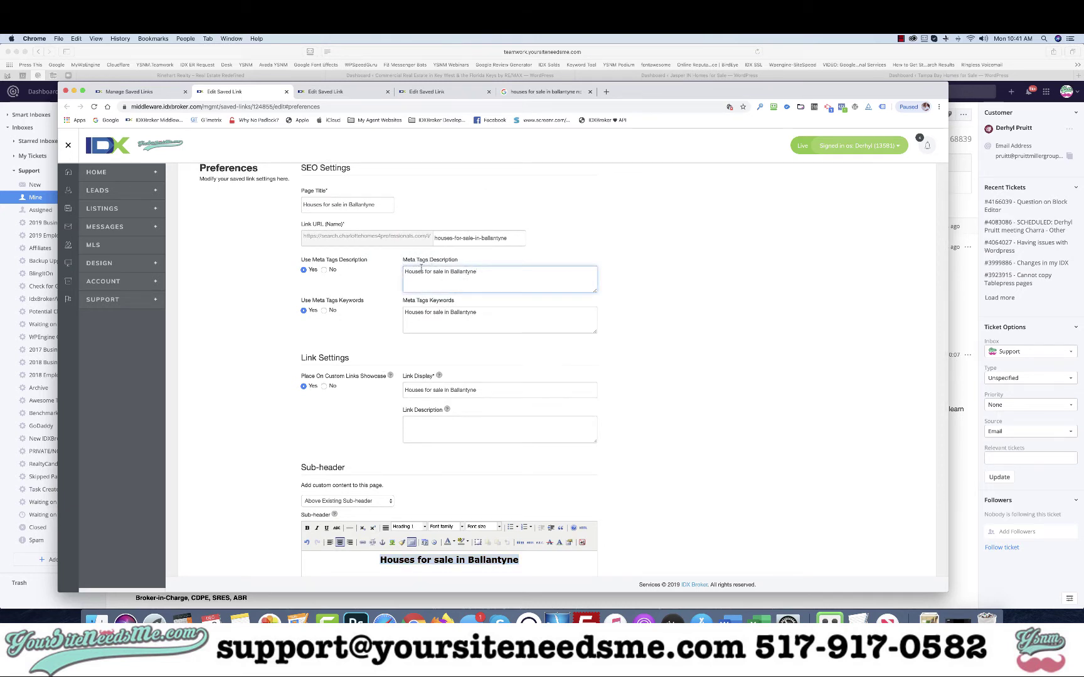
# - Examine the description snippets in the Google results for "houses for sale in ballantyne nc"
pyautogui.click(536, 94)
pyautogui.scroll(-1, 143, 402)
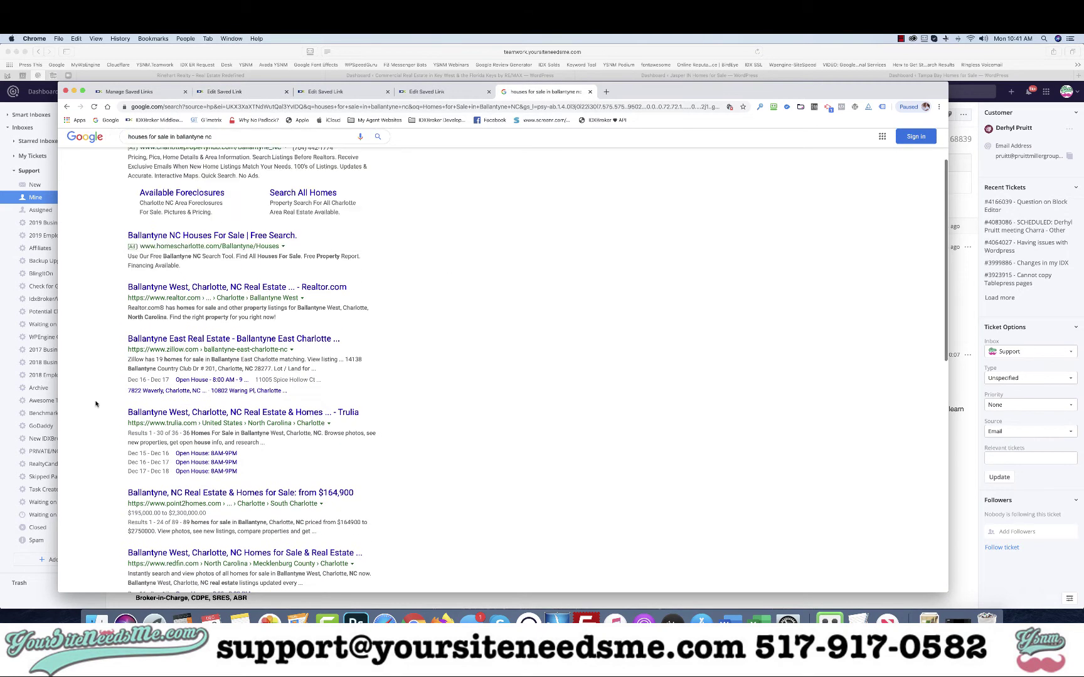
pyautogui.scroll(-5, 103, 424)
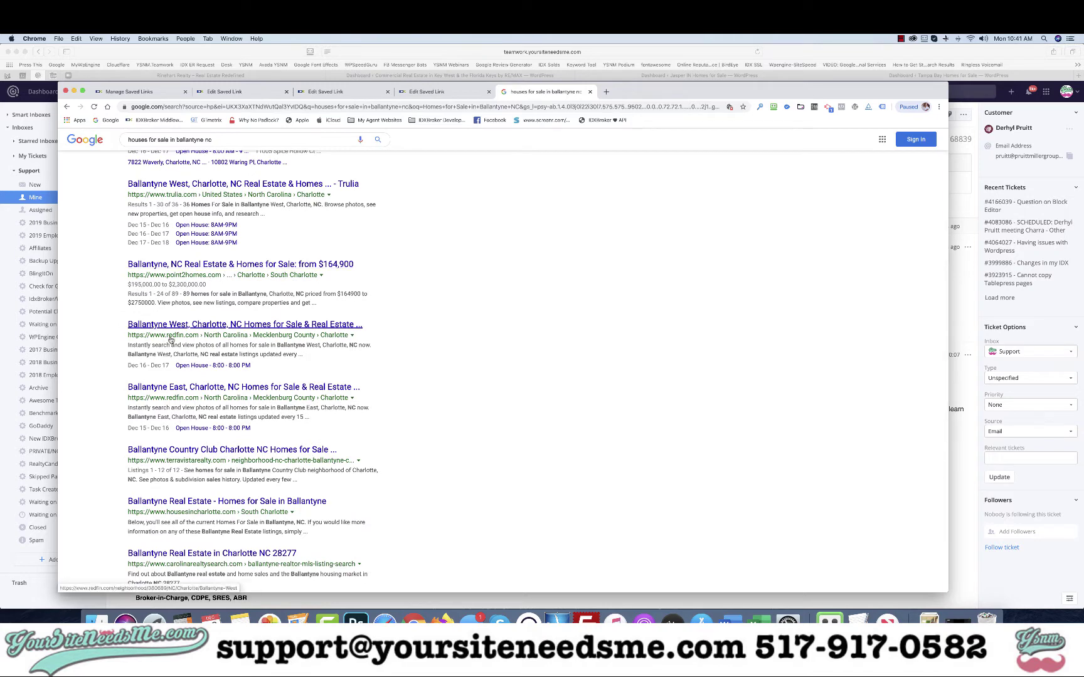
pyautogui.moveTo(128, 346); pyautogui.dragTo(313, 355)
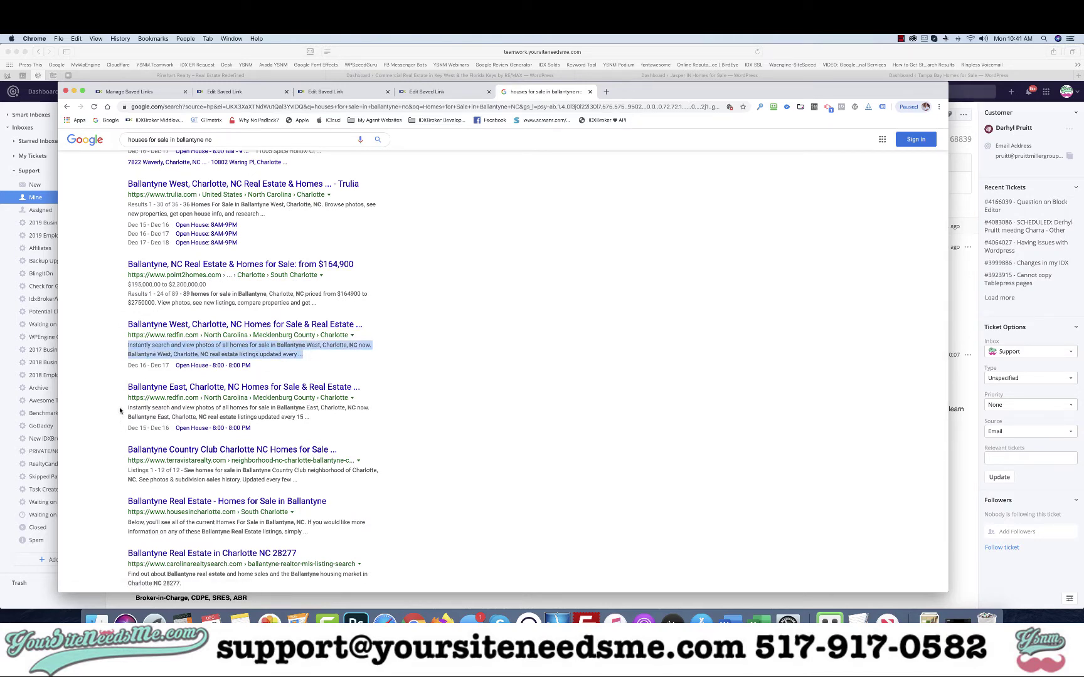
pyautogui.scroll(-3, 189, 470)
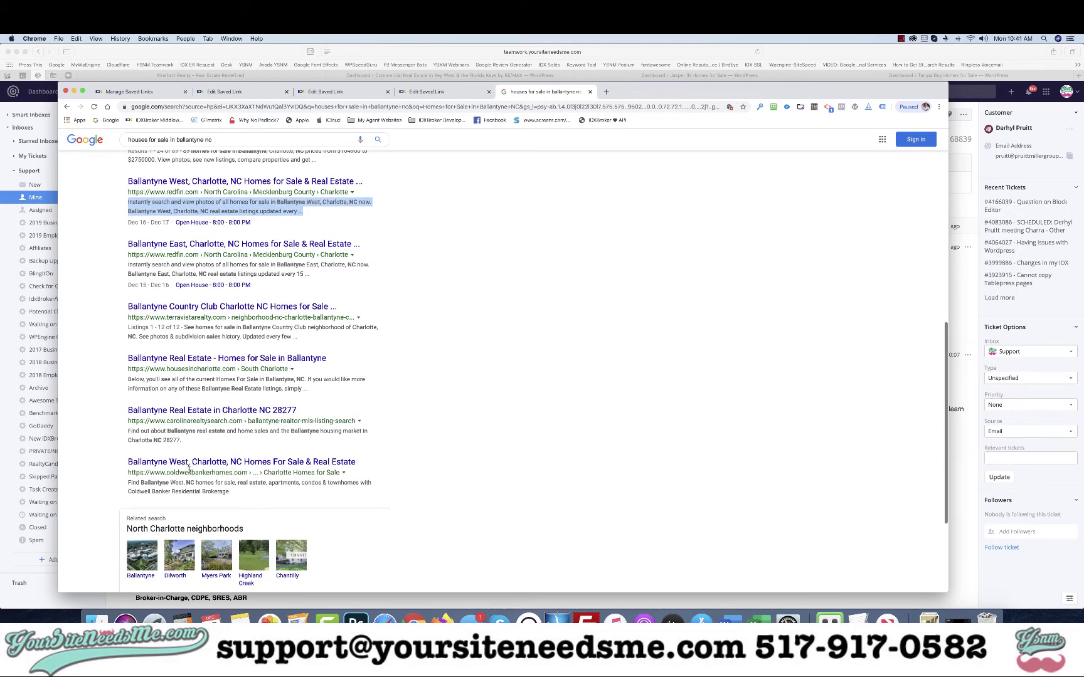
pyautogui.moveTo(188, 328); pyautogui.dragTo(323, 353)
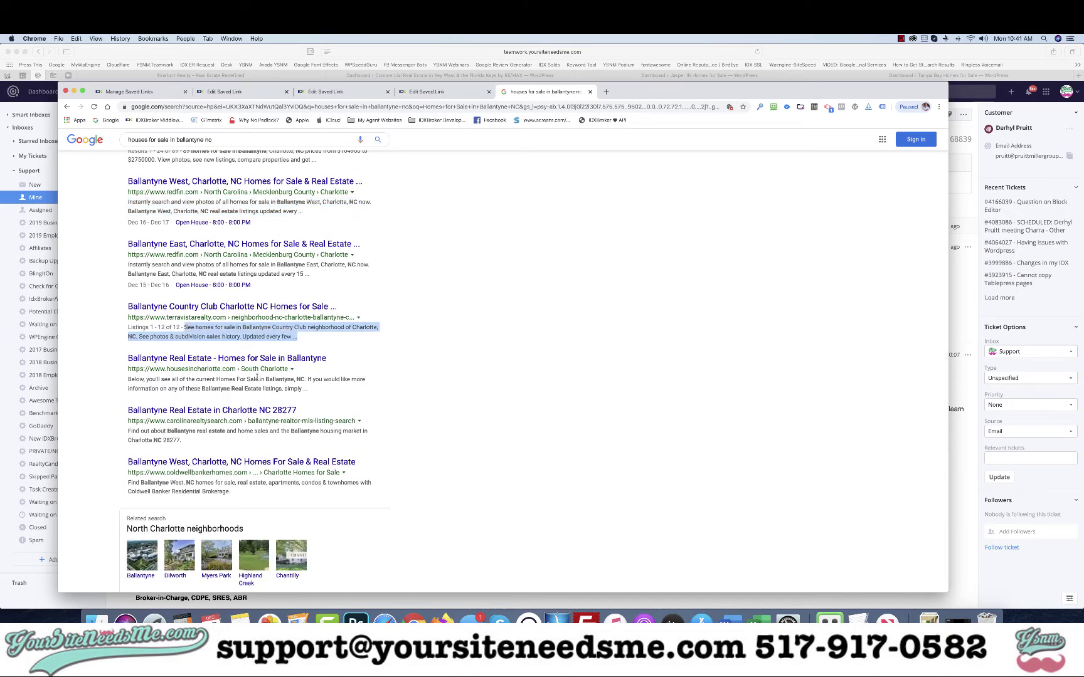
# - Back in the link's preferences, append "Houses for sale in Ballantyne NC", "House for sale in Ballantyne North Carolina" and "Houses for sale in Ballantyne" to the meta keywords
pyautogui.click(262, 95)
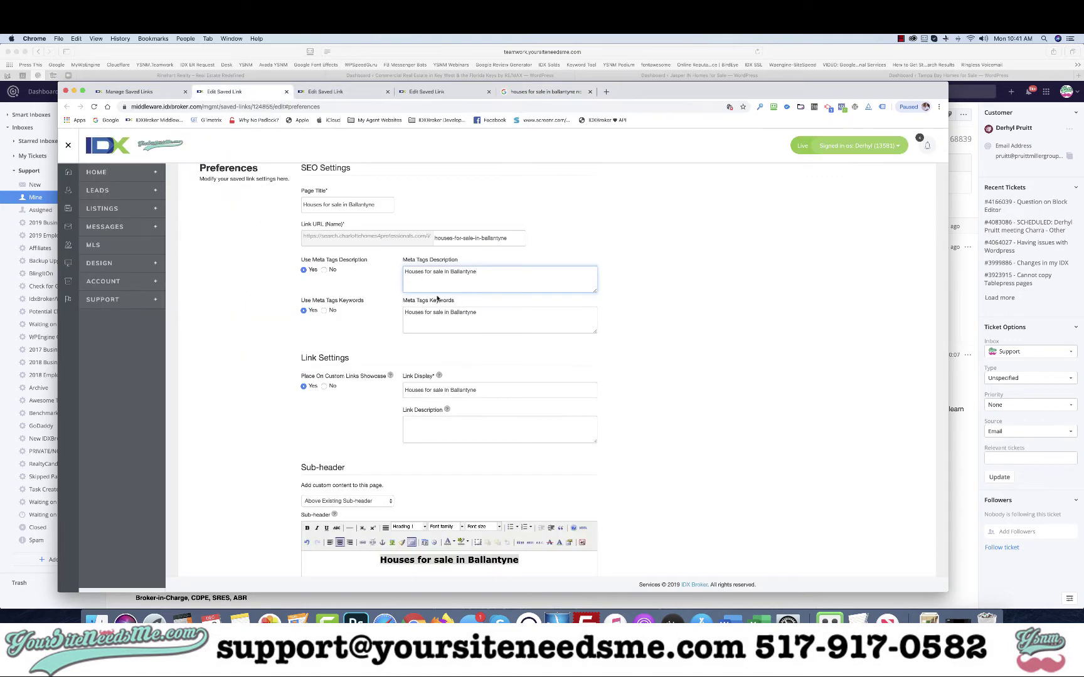
pyautogui.click(495, 313)
pyautogui.write(',')
pyautogui.press('super+v')
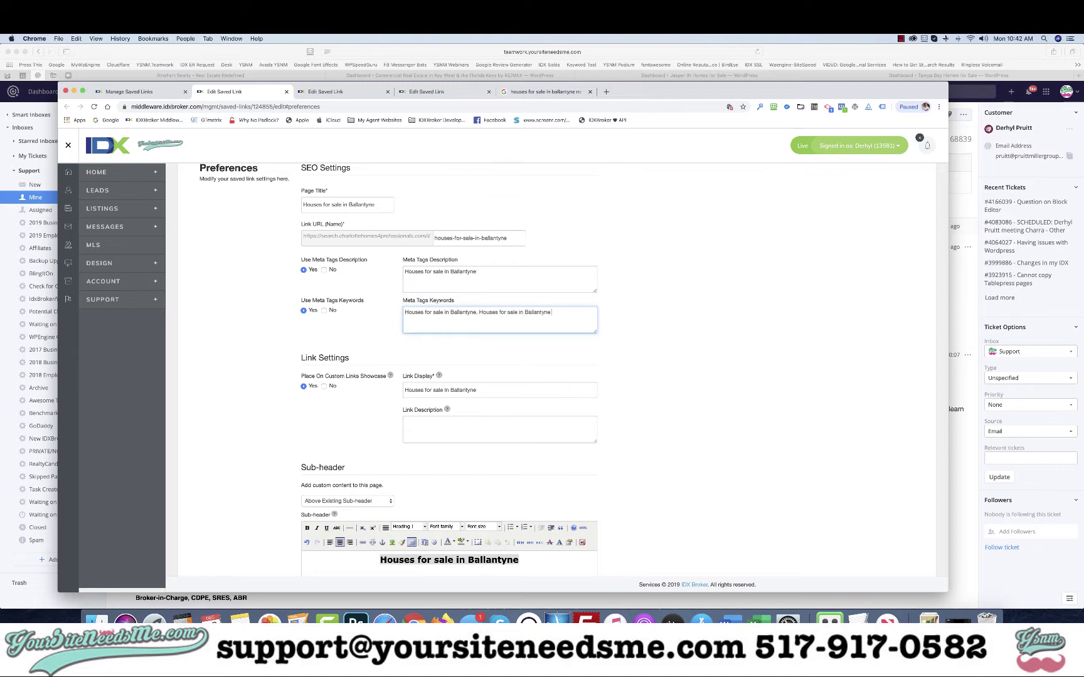
pyautogui.write('NC')
pyautogui.write(', Houses')
pyautogui.press('super+v')
pyautogui.click(581, 311)
pyautogui.press('BackSpace')
pyautogui.write('North Carolina,')
pyautogui.press('super+v')
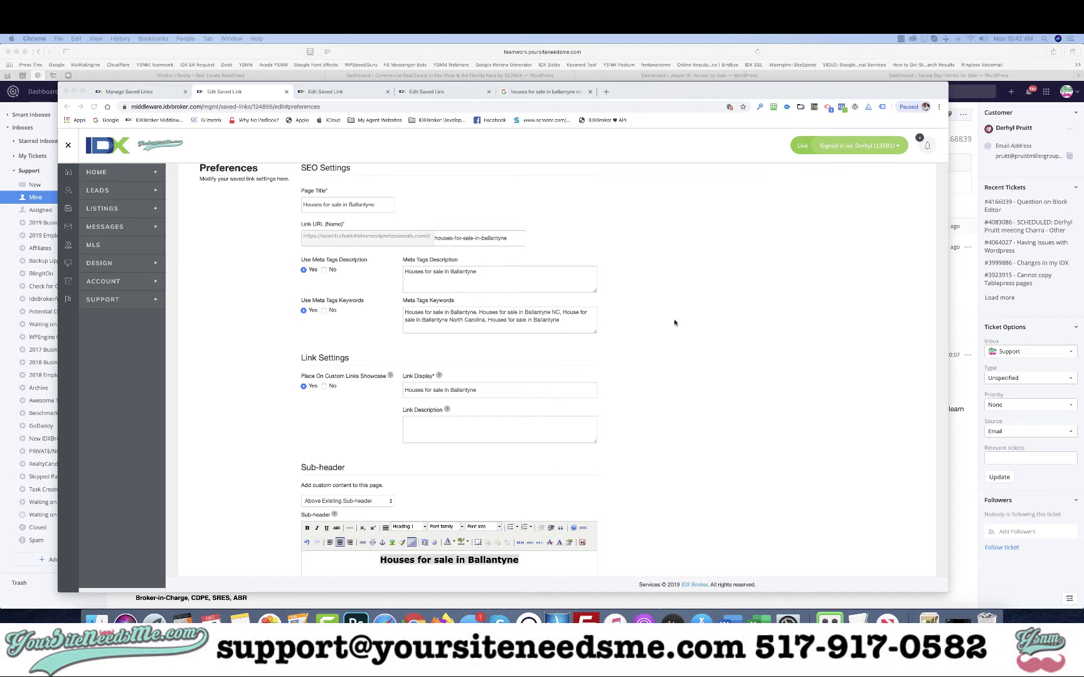
# - Remove the repeated last phrase so the meta keywords end with "House for sale in Ballantyne North Carolina", and save the changes
pyautogui.click(585, 325)
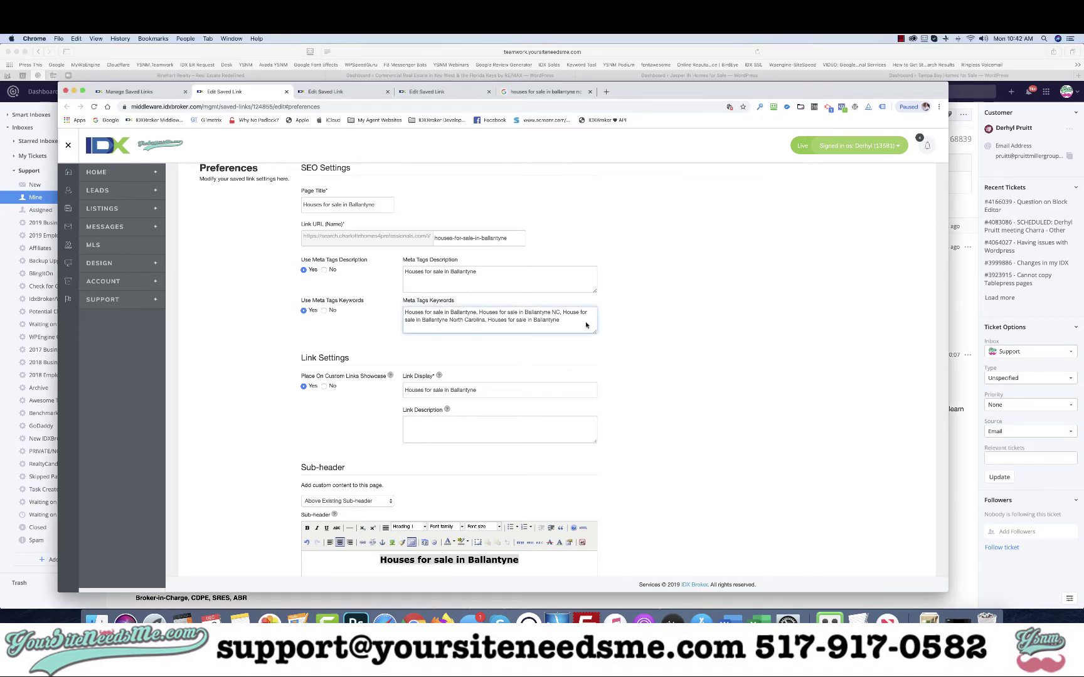
pyautogui.write('NC')
pyautogui.press('BackSpace')
pyautogui.press('BackSpace')
pyautogui.press('BackSpace')
pyautogui.press('BackSpace')
pyautogui.press('BackSpace')
pyautogui.press('BackSpace')
pyautogui.press('BackSpace')
pyautogui.press('BackSpace')
pyautogui.press('BackSpace')
pyautogui.press('BackSpace')
pyautogui.press('BackSpace')
pyautogui.press('BackSpace')
pyautogui.press('BackSpace')
pyautogui.press('BackSpace')
pyautogui.press('BackSpace')
pyautogui.press('BackSpace')
pyautogui.press('BackSpace')
pyautogui.press('BackSpace')
pyautogui.press('BackSpace')
pyautogui.press('BackSpace')
pyautogui.press('BackSpace')
pyautogui.press('BackSpace')
pyautogui.press('BackSpace')
pyautogui.press('BackSpace')
pyautogui.press('BackSpace')
pyautogui.press('BackSpace')
pyautogui.scroll(-5, 600, 427)
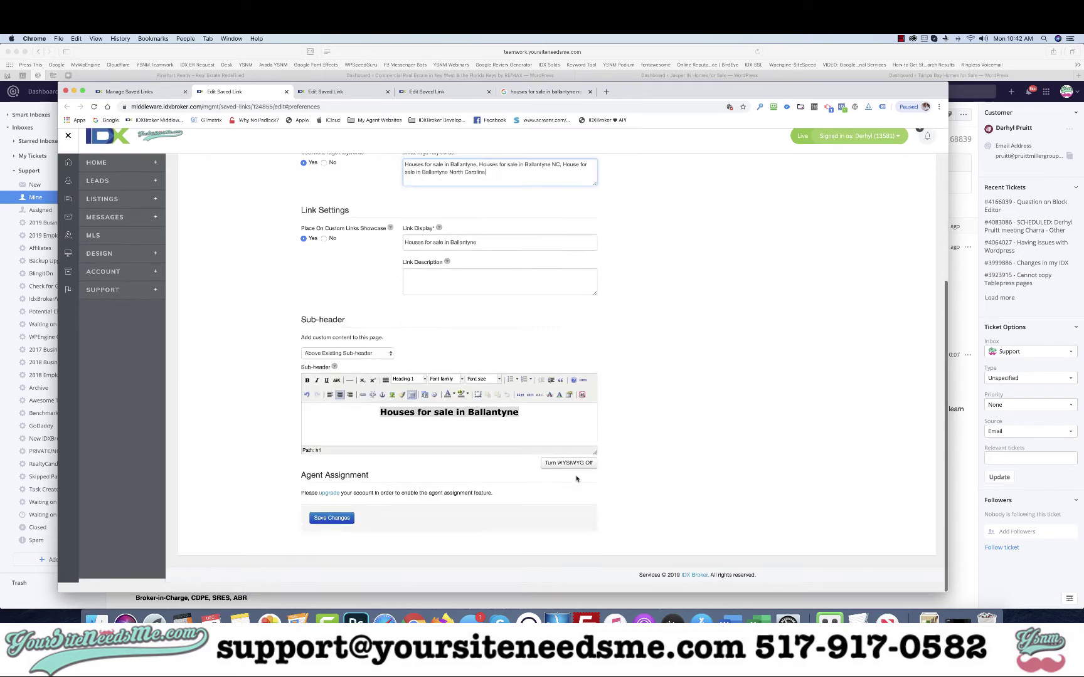
pyautogui.click(333, 529)
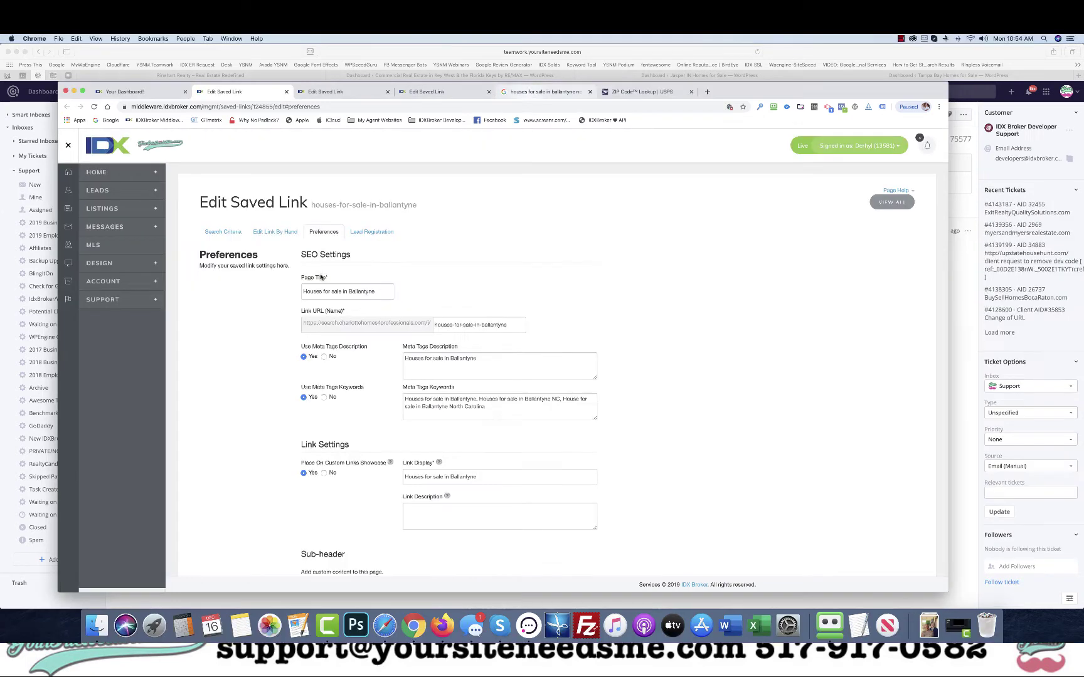
# - For homes-for-sale-in-ballantyne-nc, replace the meta tags description and keywords with the page title "Homes for Sale in Ballantyne NC"
pyautogui.click(333, 93)
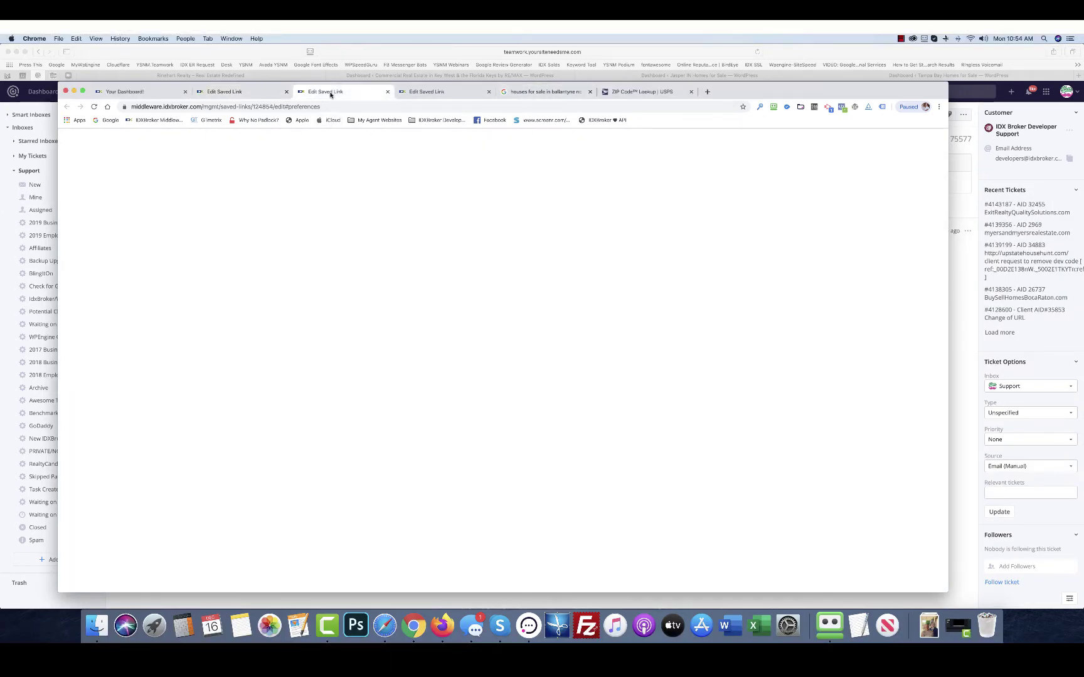
pyautogui.tripleClick(370, 214)
pyautogui.hotkey('ctrl', 'c')
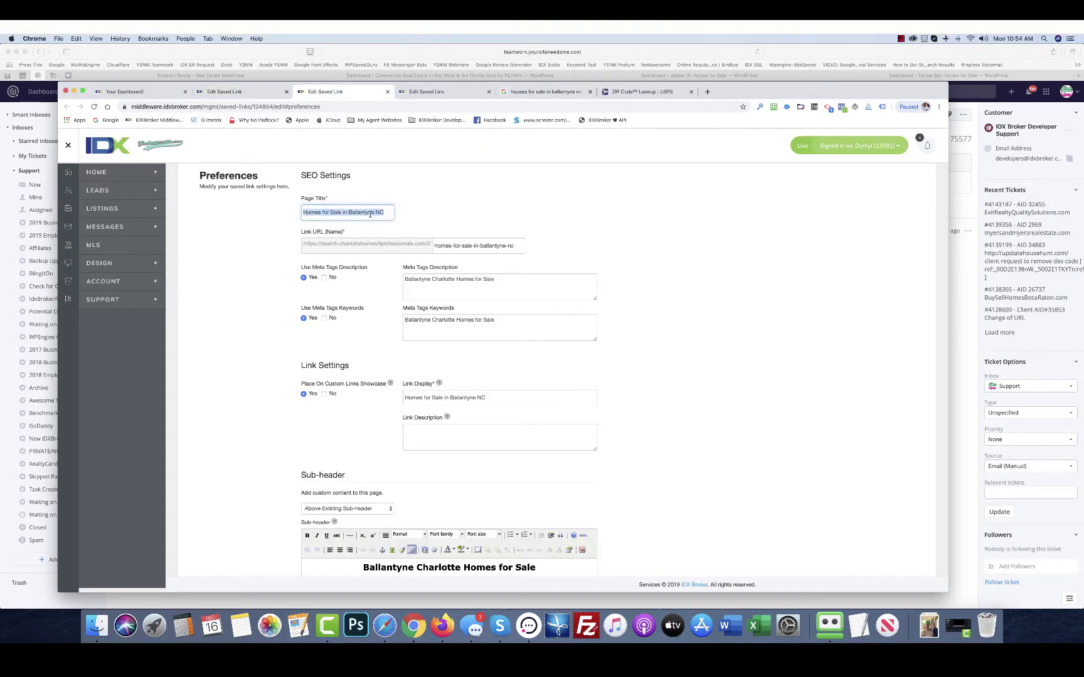
pyautogui.click(457, 295)
pyautogui.hotkey('ctrl', 'a')
pyautogui.hotkey('ctrl', 'v')
pyautogui.click(458, 325)
pyautogui.hotkey('ctrl', 'a')
pyautogui.hotkey('ctrl', 'v')
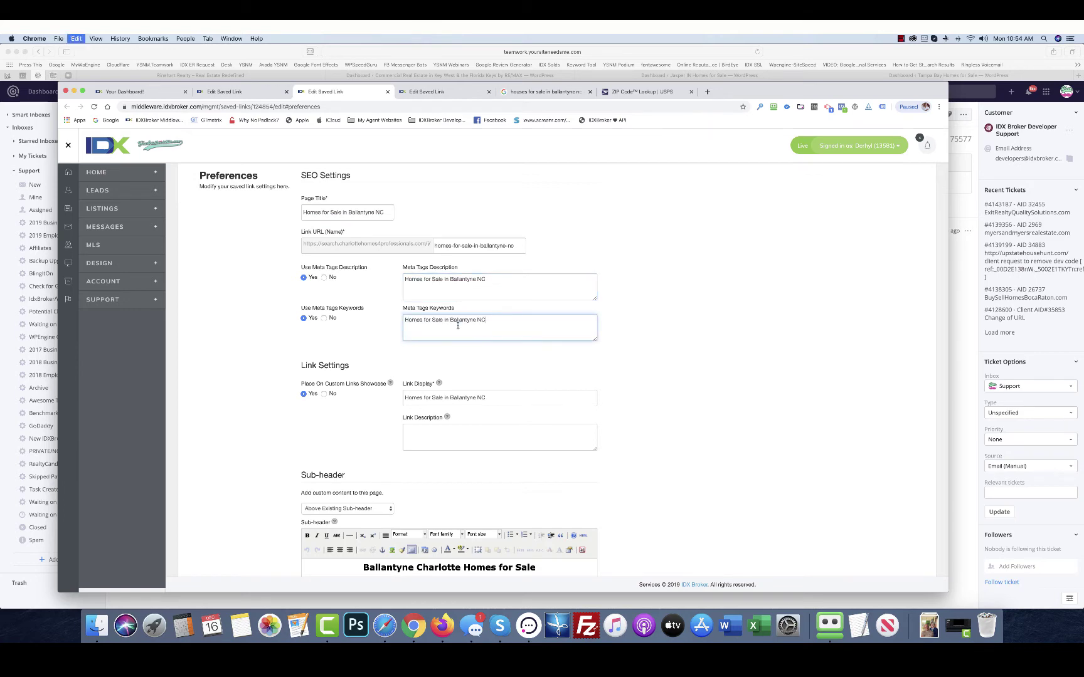
# - Replace the sub-header heading with "Homes for Sale in Ballantyne NC" and save the link's changes
pyautogui.scroll(-2, 439, 496)
pyautogui.click(440, 495)
pyautogui.hotkey('ctrl', 'a')
pyautogui.hotkey('ctrl', 'v')
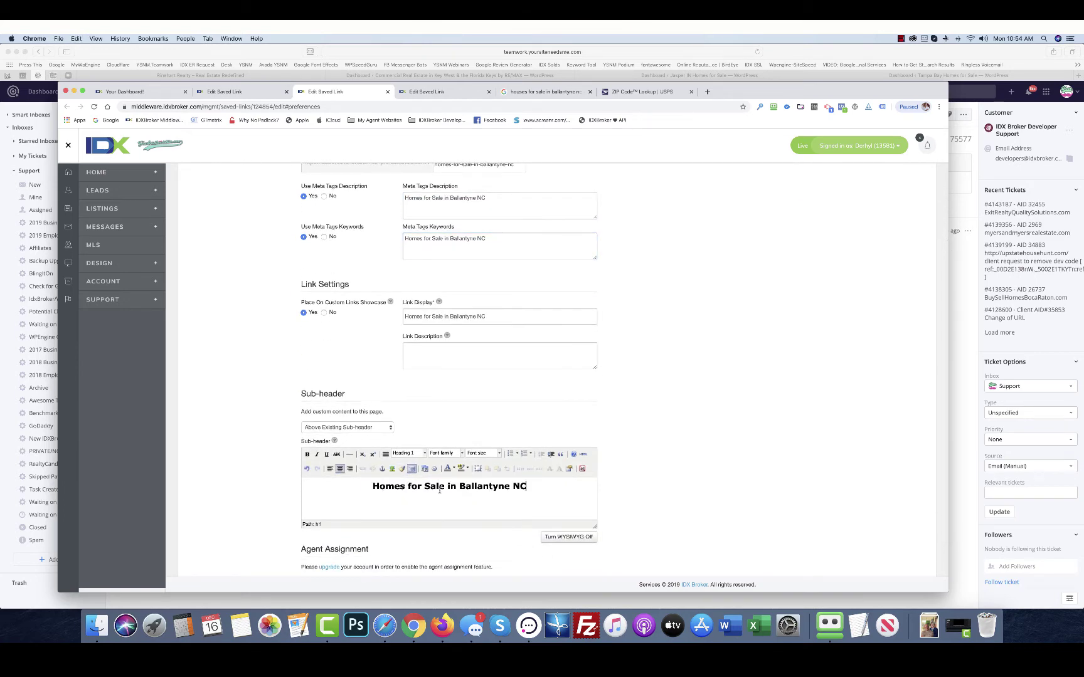
pyautogui.scroll(-2, 406, 560)
pyautogui.click(331, 527)
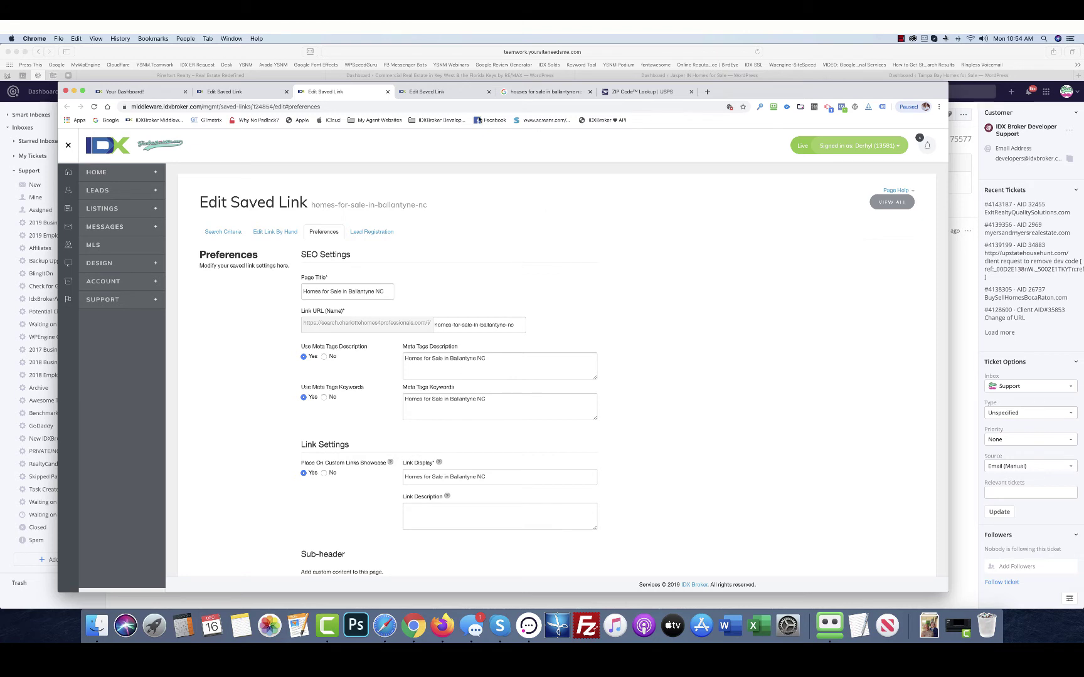
# - Return from the houses-for-sale-in-ballantyne preferences to the list of all saved links
pyautogui.click(219, 93)
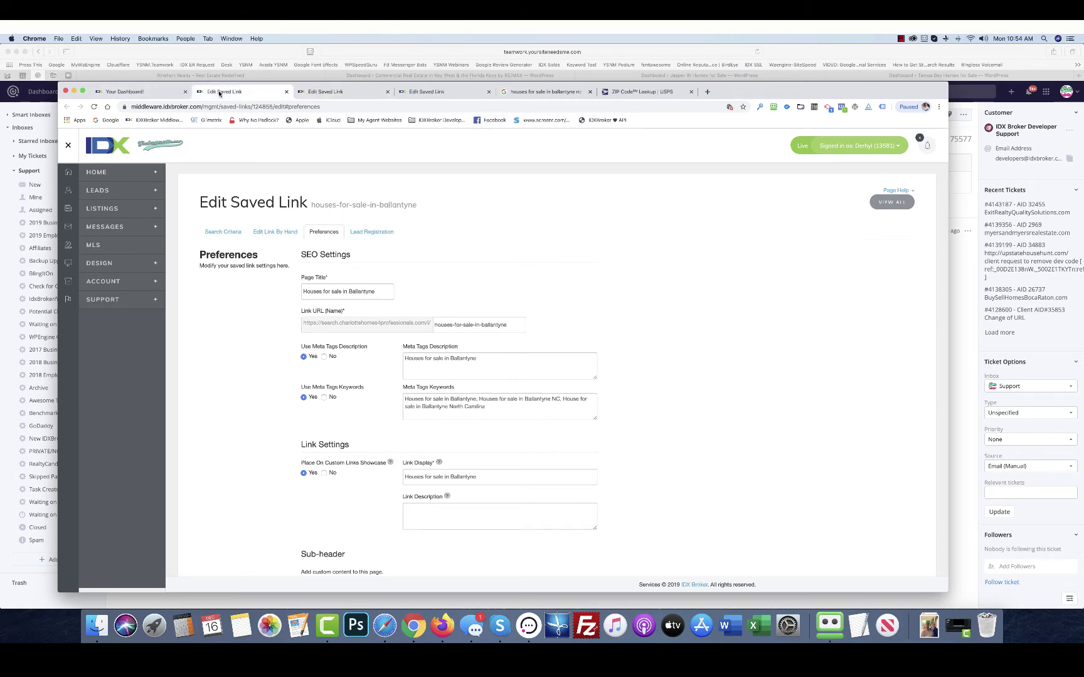
pyautogui.click(137, 263)
pyautogui.click(107, 290)
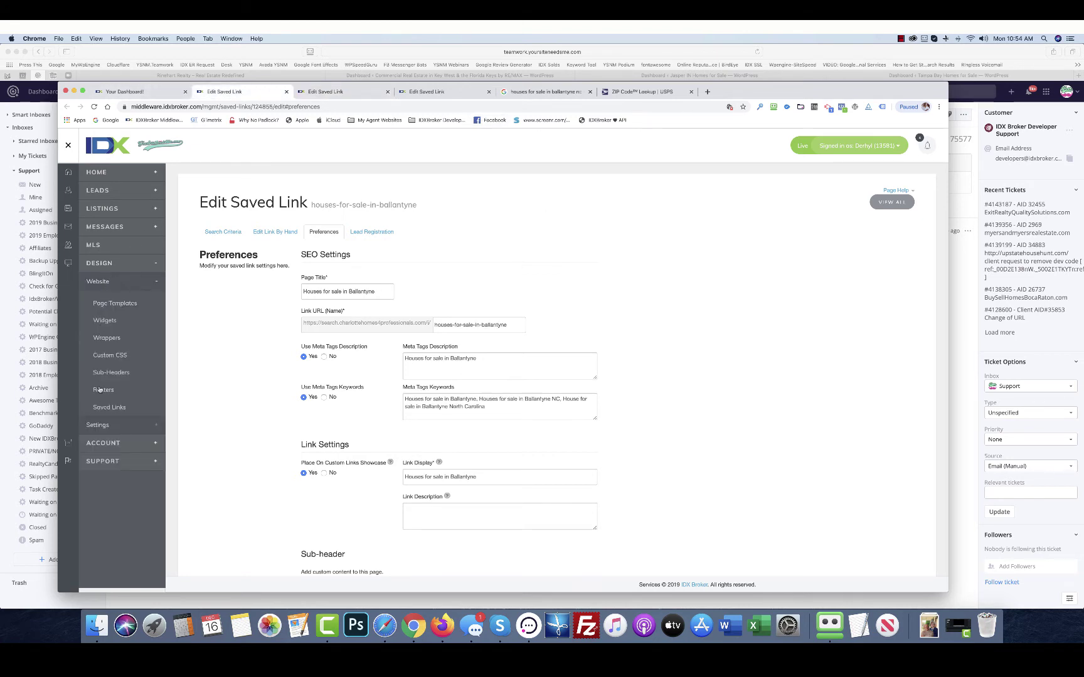
pyautogui.click(103, 408)
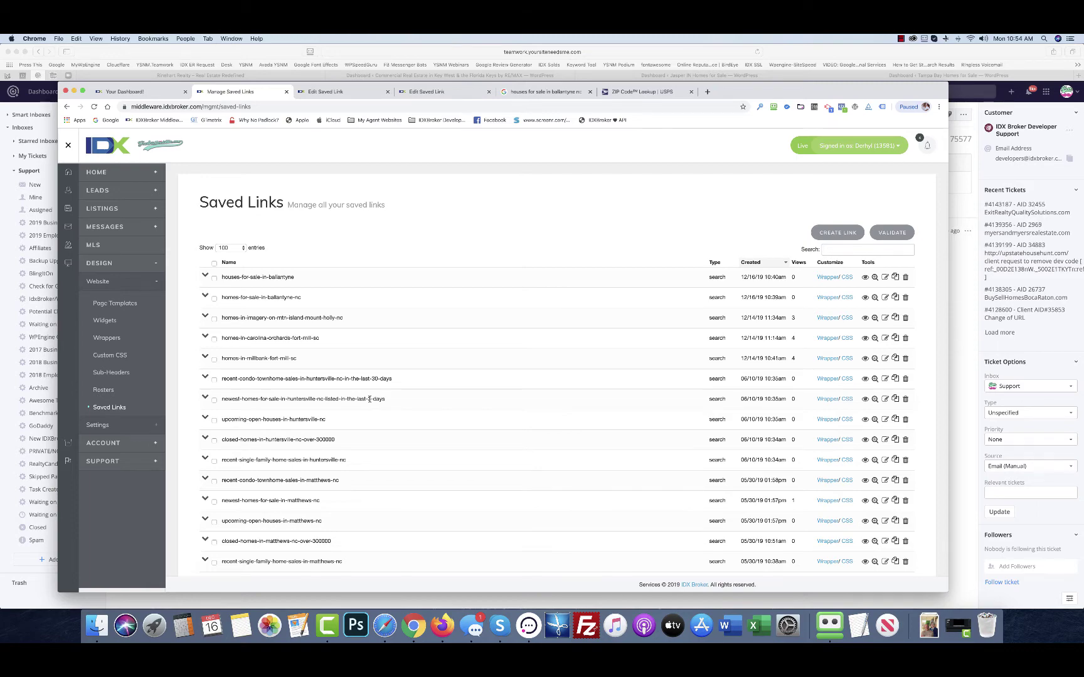
# - Look through the saved links for the Marvin link, and search Google for "marvin nc homes for sale"
pyautogui.scroll(-5, 369, 399)
pyautogui.scroll(-5, 369, 402)
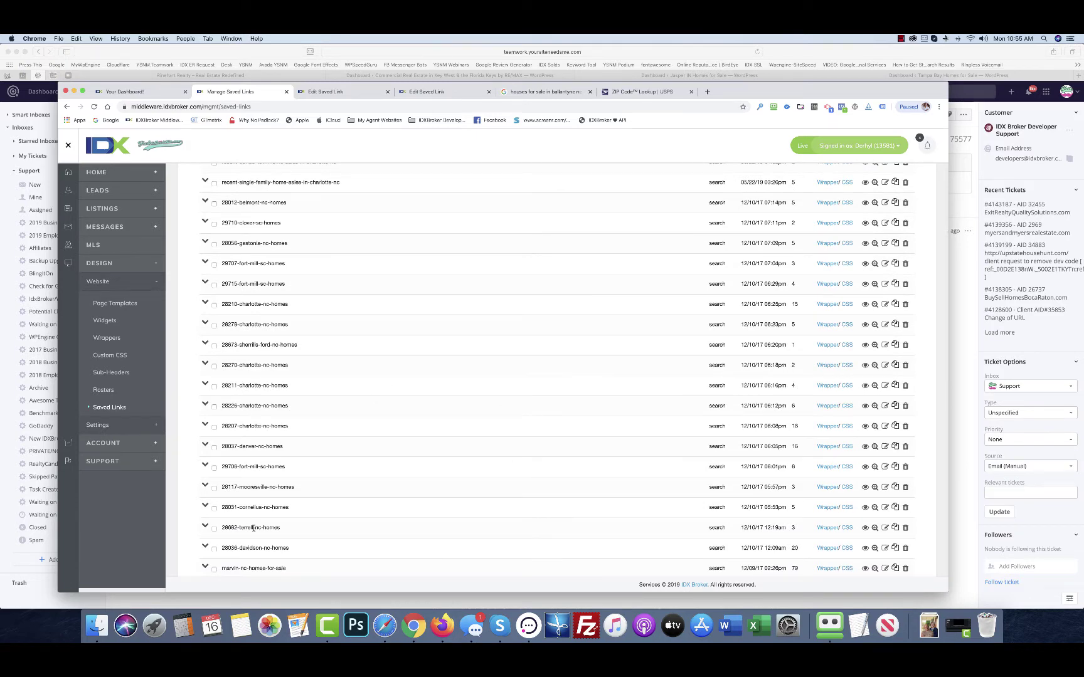
pyautogui.scroll(-5, 253, 529)
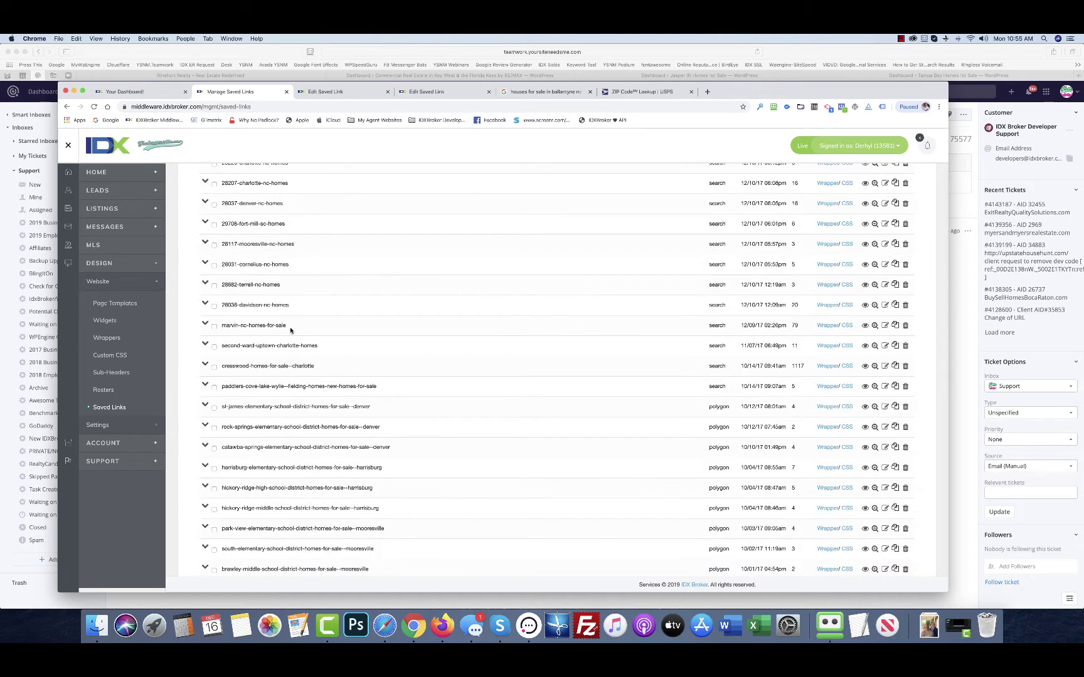
pyautogui.click(543, 92)
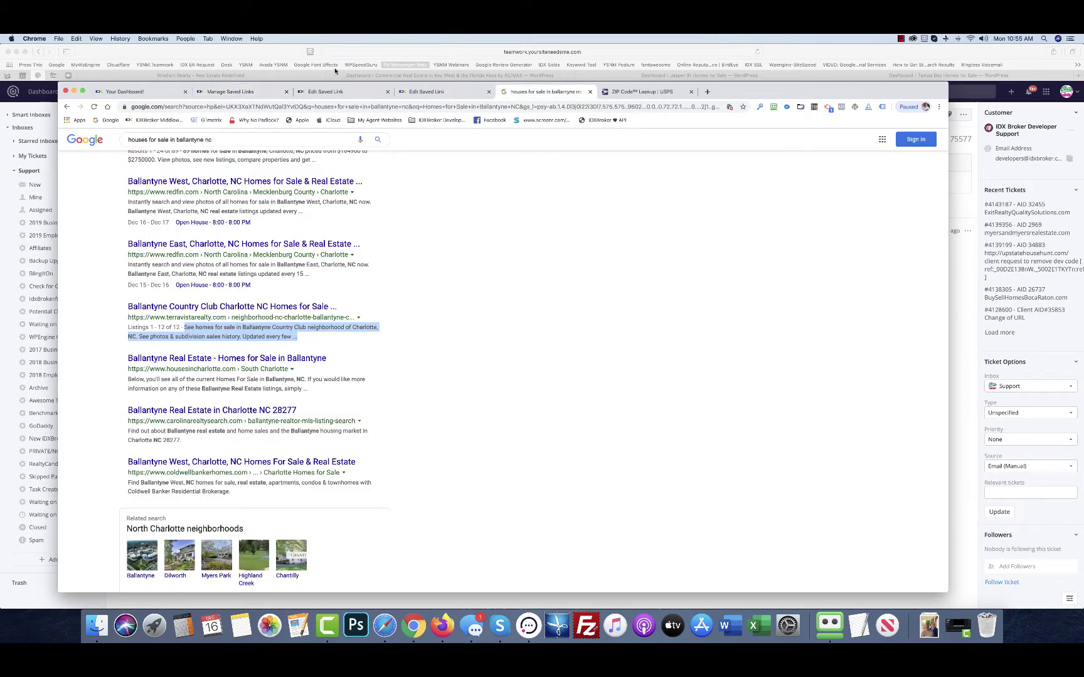
pyautogui.scroll(10, 200, 156)
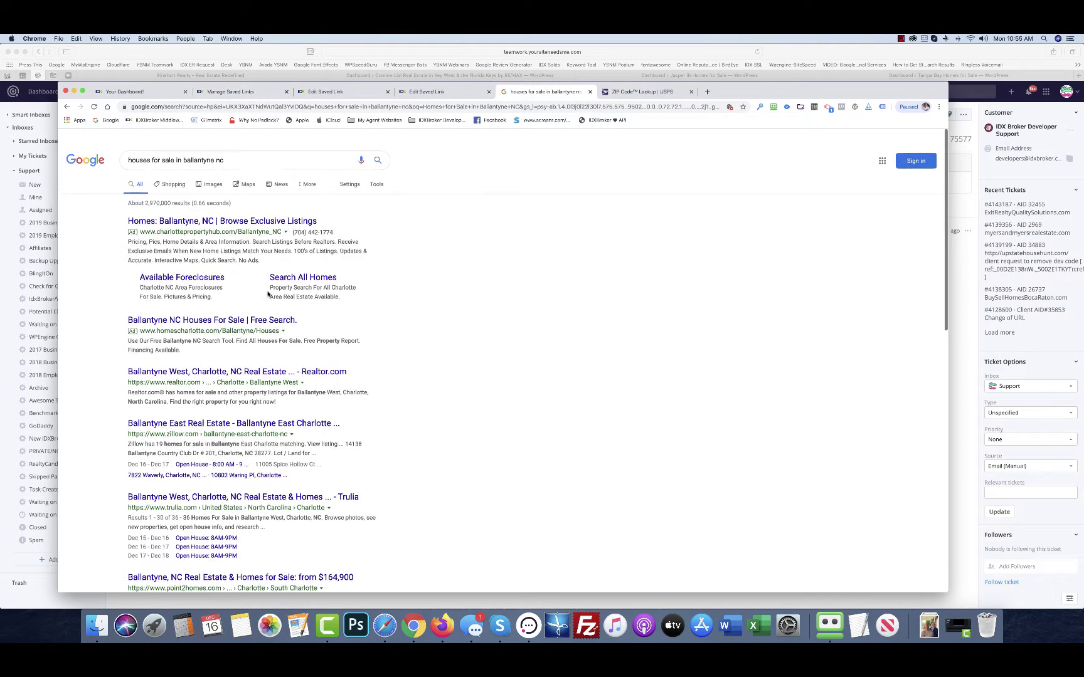
pyautogui.click(201, 149)
pyautogui.tripleClick(200, 149)
pyautogui.write('mar')
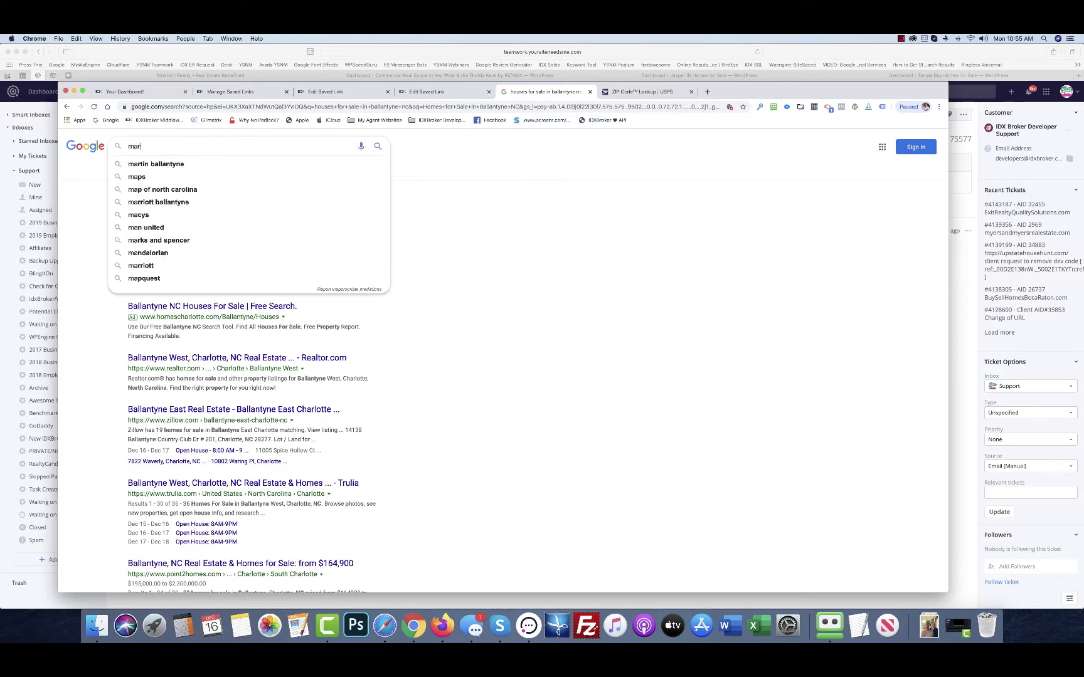
pyautogui.write('vin nc ')
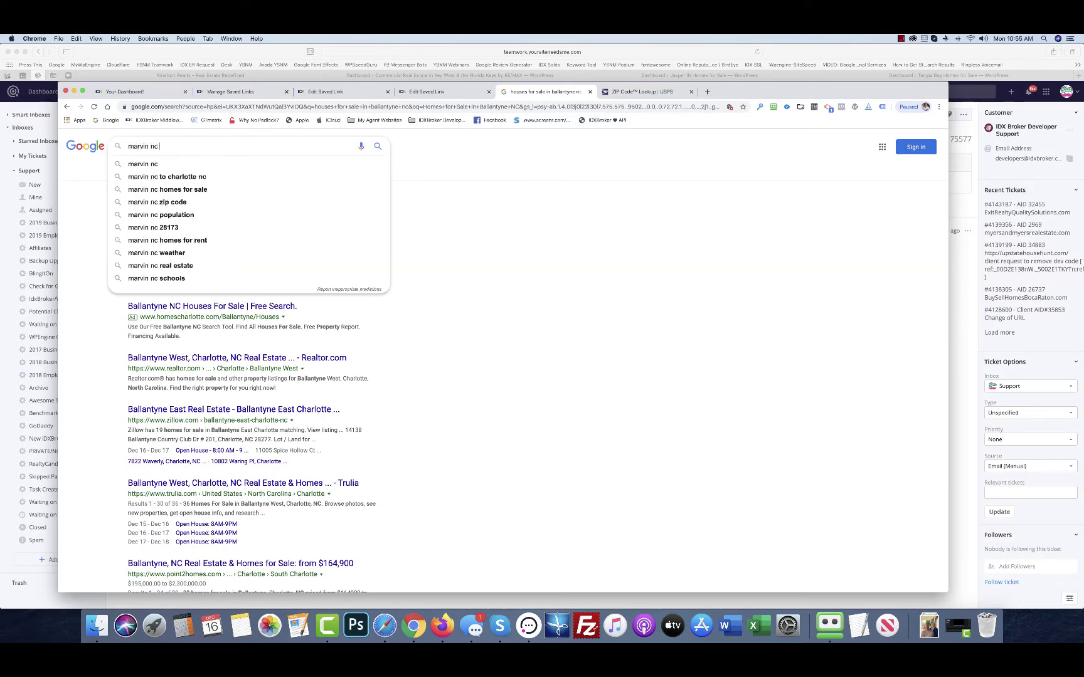
pyautogui.write('homes for sale')
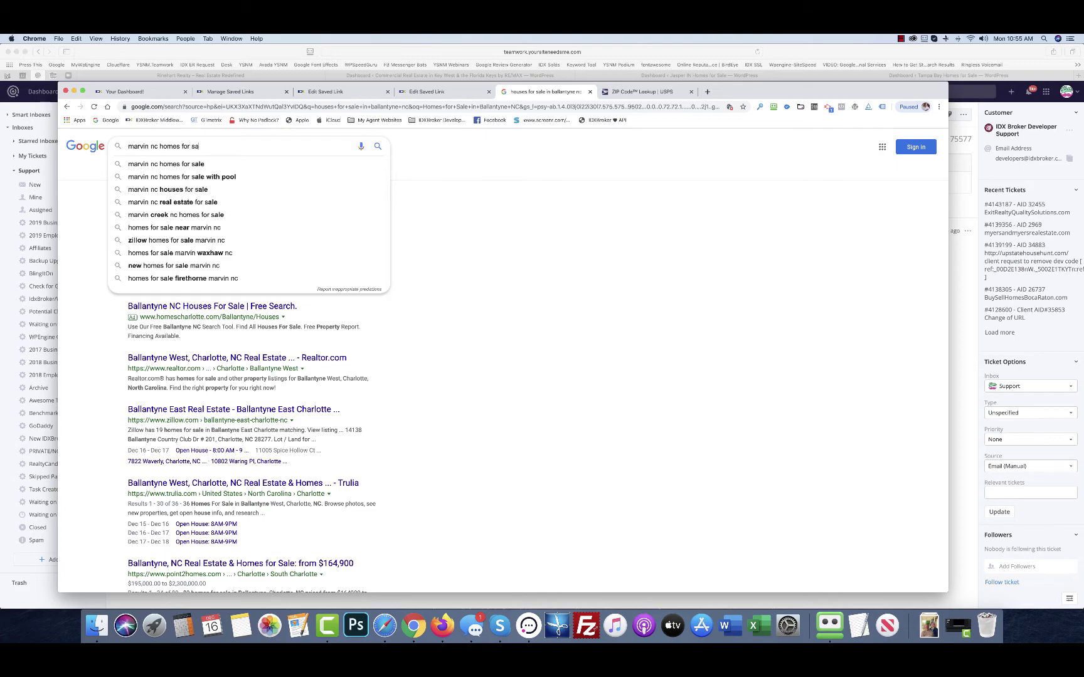
pyautogui.click(191, 164)
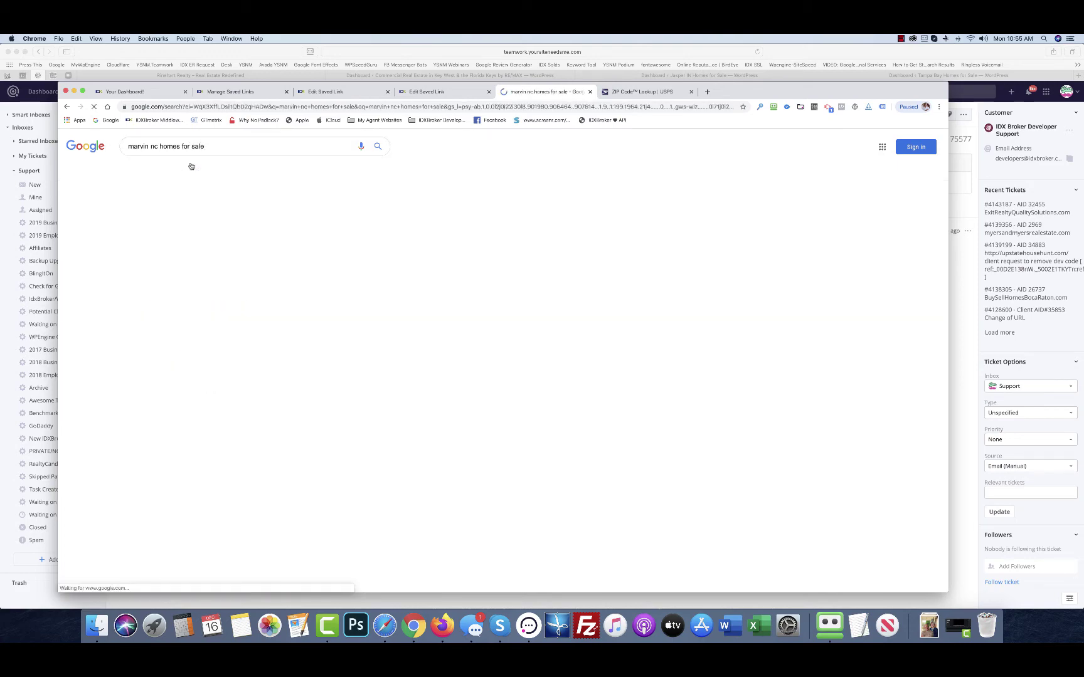
# - Examine the related searches for "marvin nc homes for sale" as ideas for further link titles
pyautogui.scroll(-10, 181, 313)
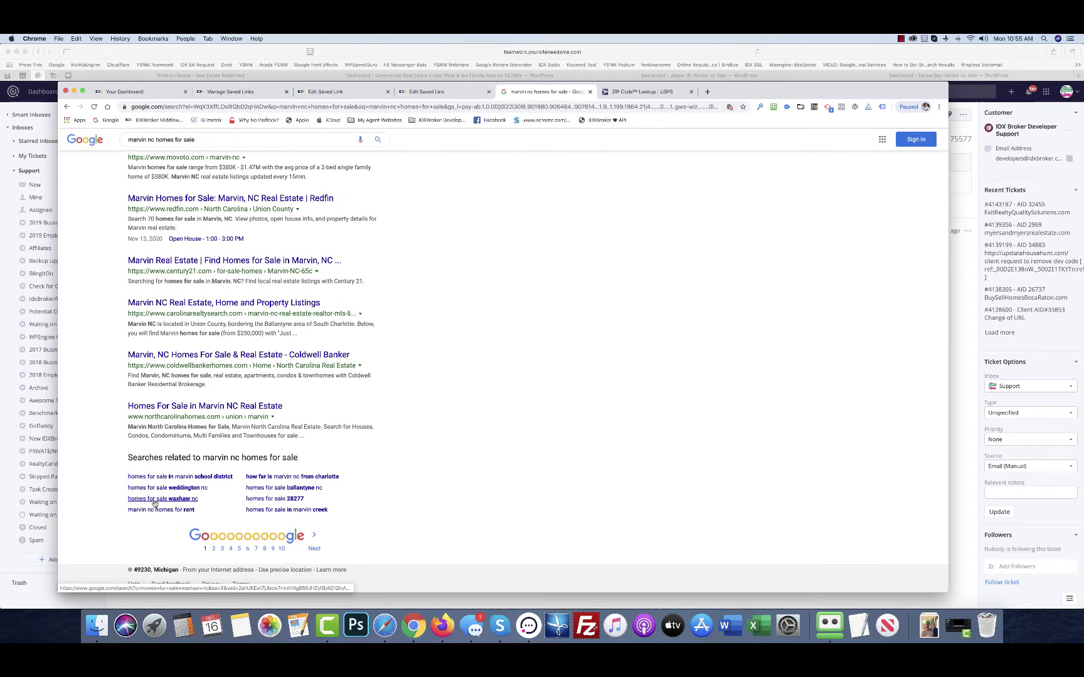
pyautogui.scroll(5, 160, 501)
pyautogui.scroll(-3, 155, 503)
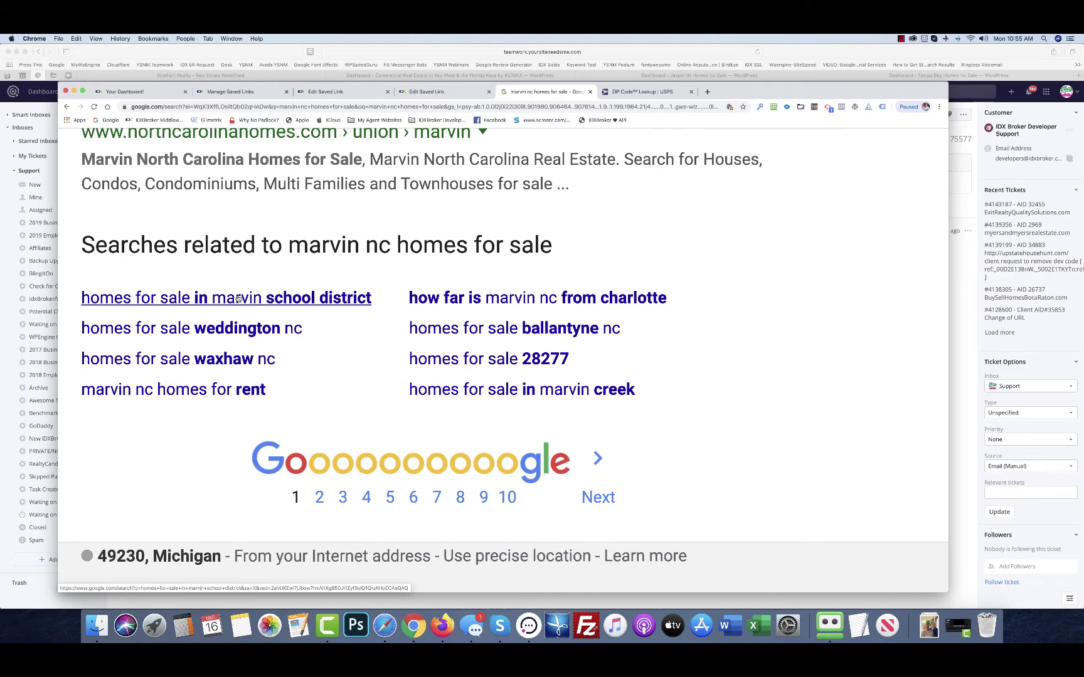
# - Go back over the saved links list and open homes-for-sale-in-ballantyne-nc for editing by hand to view its query string
pyautogui.click(245, 96)
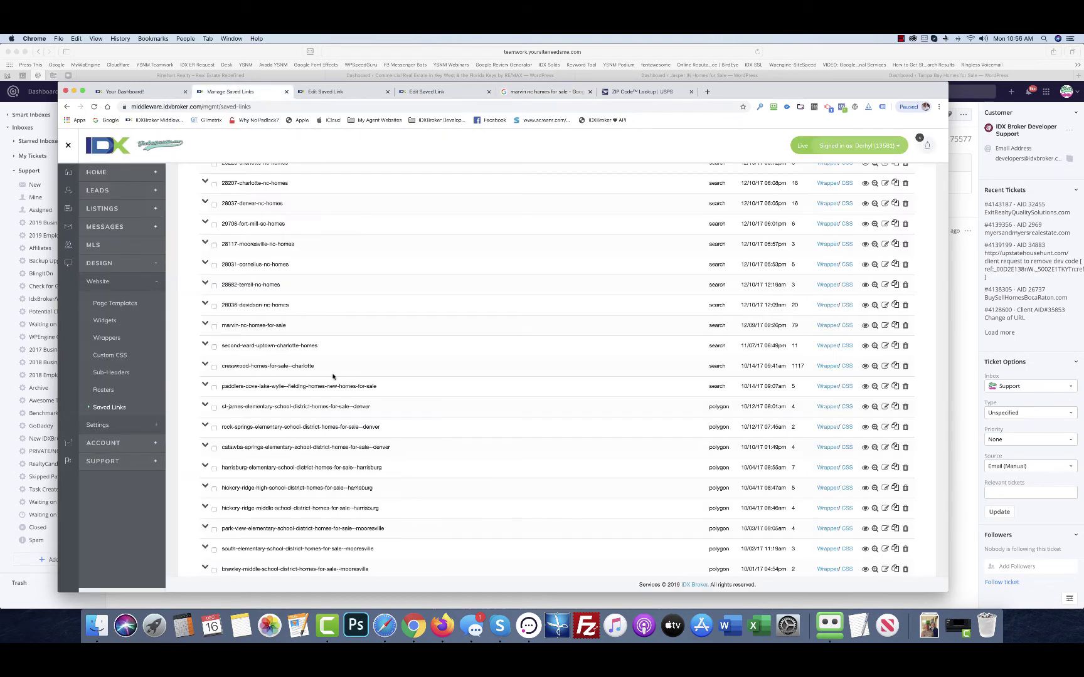
pyautogui.scroll(15, 332, 376)
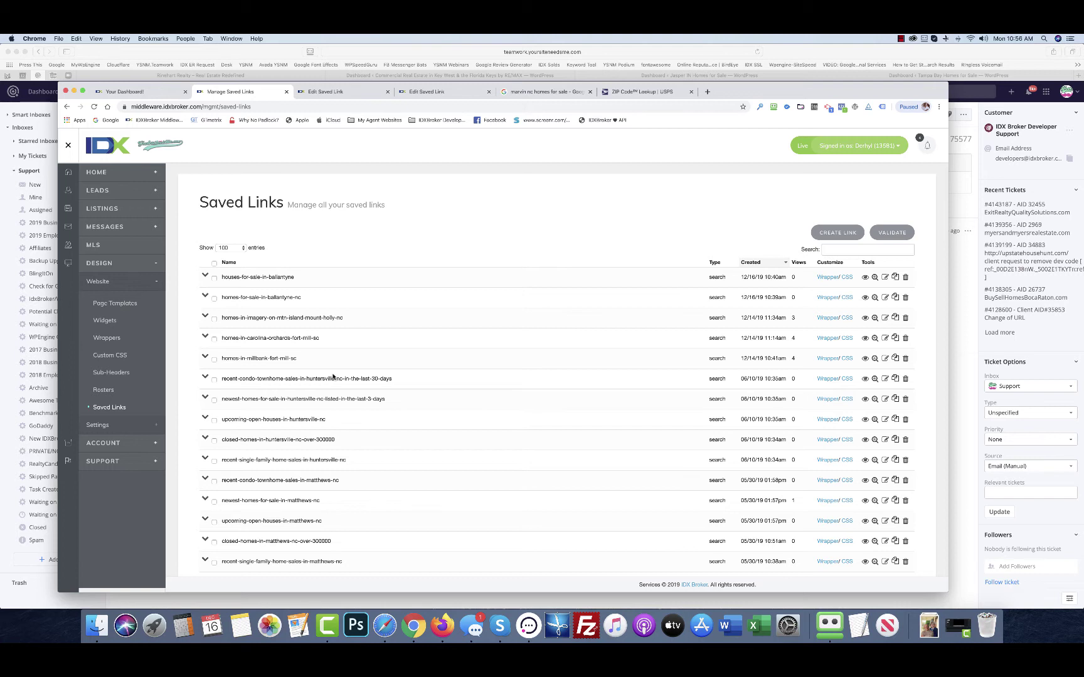
pyautogui.click(351, 93)
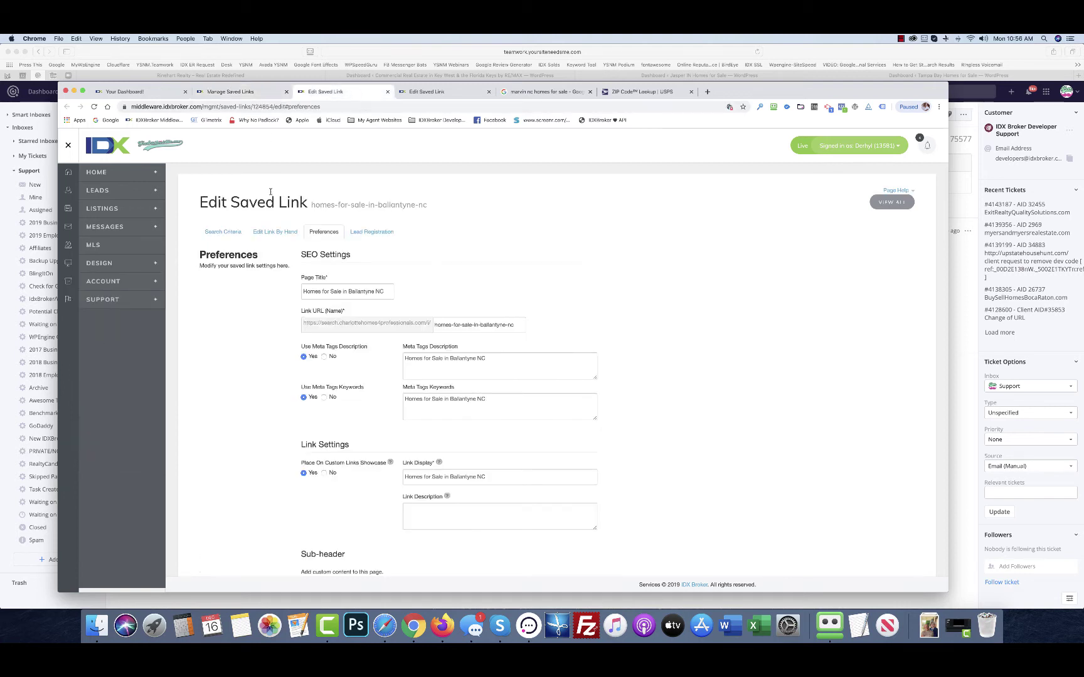
pyautogui.click(267, 233)
pyautogui.click(537, 279)
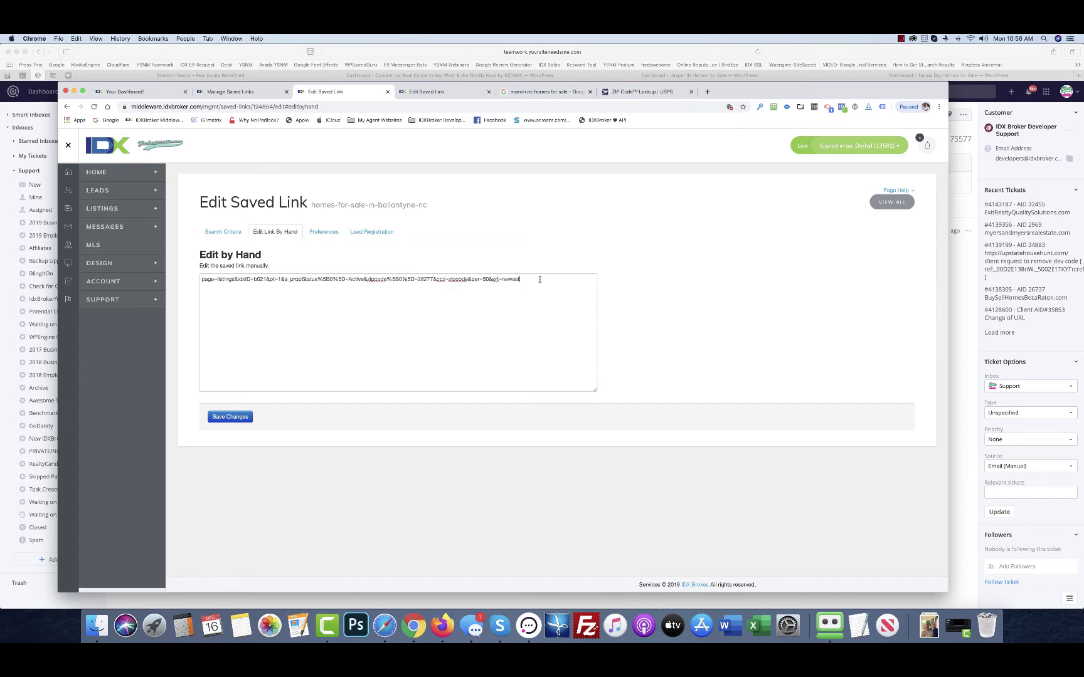
# - Start a new saved link from the saved links list, using Advanced Search as its search page
pyautogui.click(264, 92)
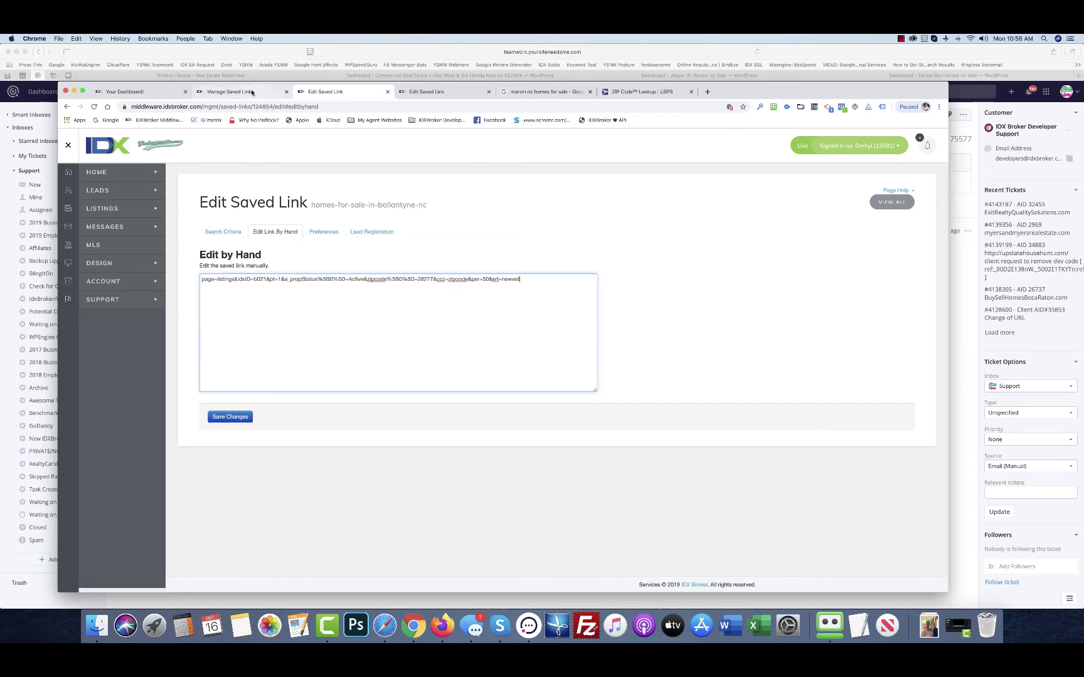
pyautogui.click(837, 233)
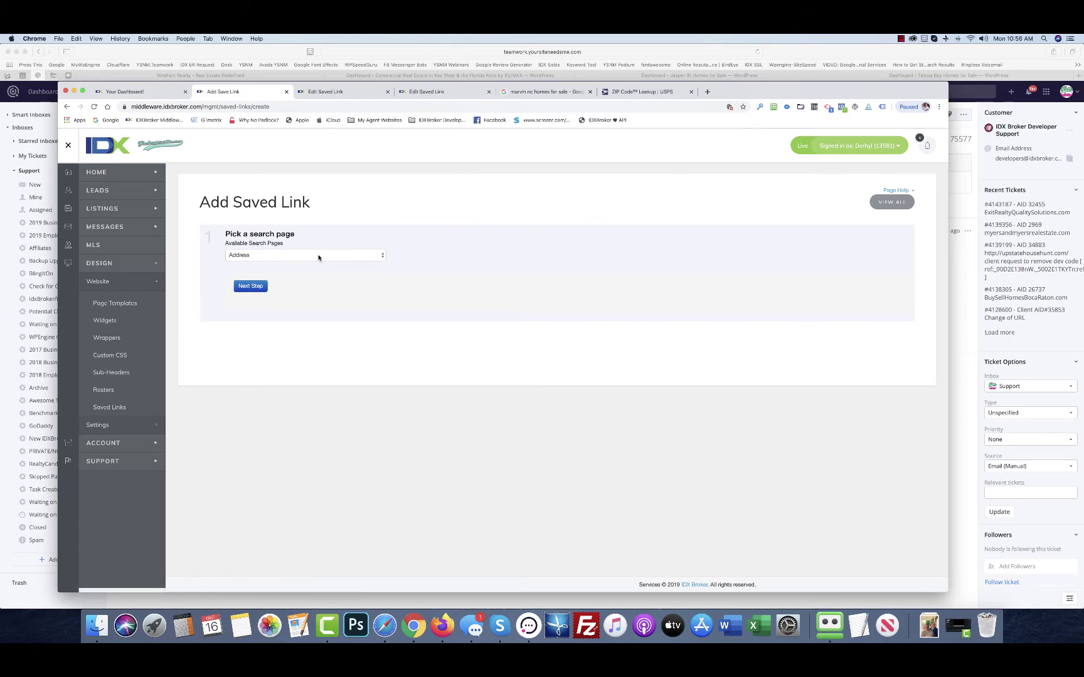
pyautogui.click(318, 255)
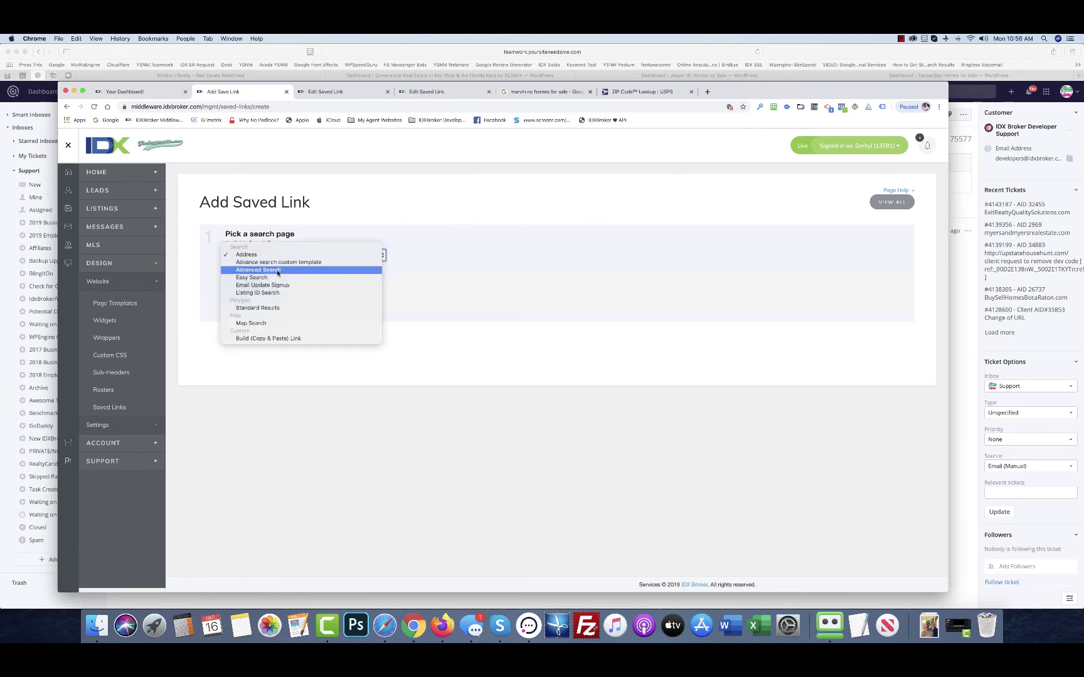
pyautogui.click(277, 270)
pyautogui.click(251, 286)
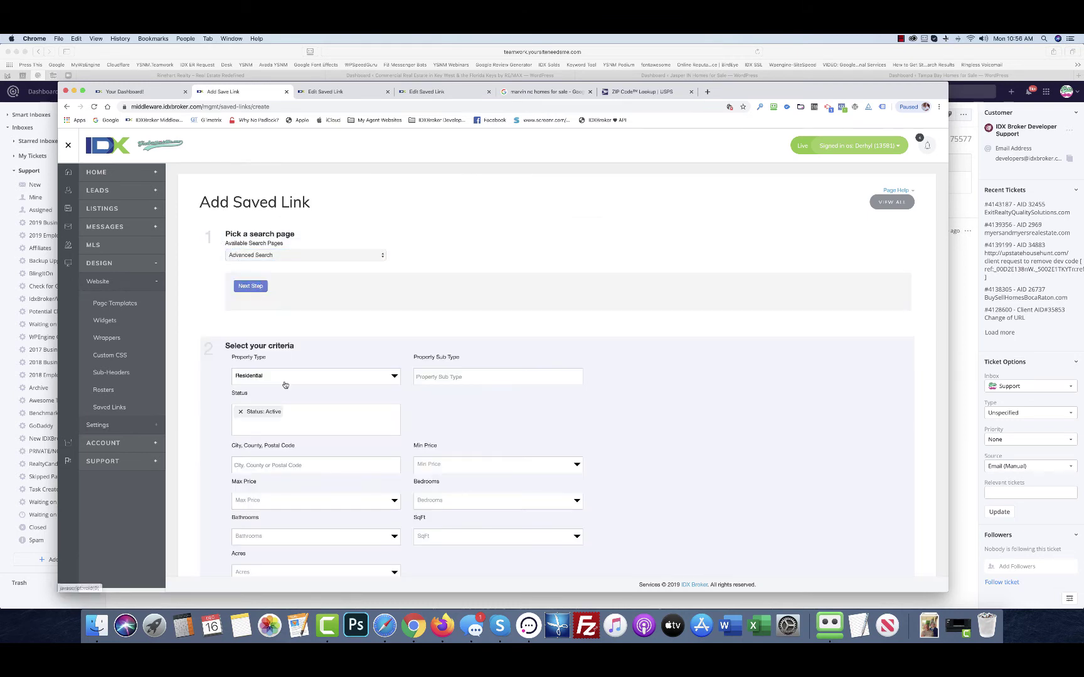
# - Set the new link's city criterion to Charlotte, North Carolina, and continue to its page settings
pyautogui.click(289, 465)
pyautogui.write('Charlotte')
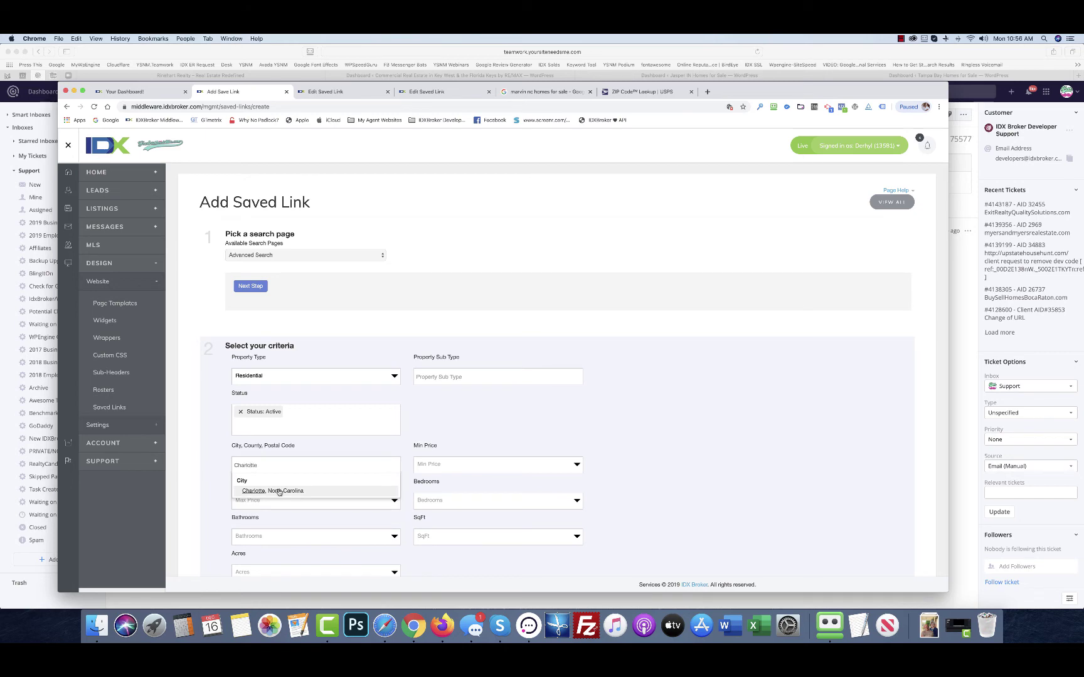
pyautogui.click(279, 493)
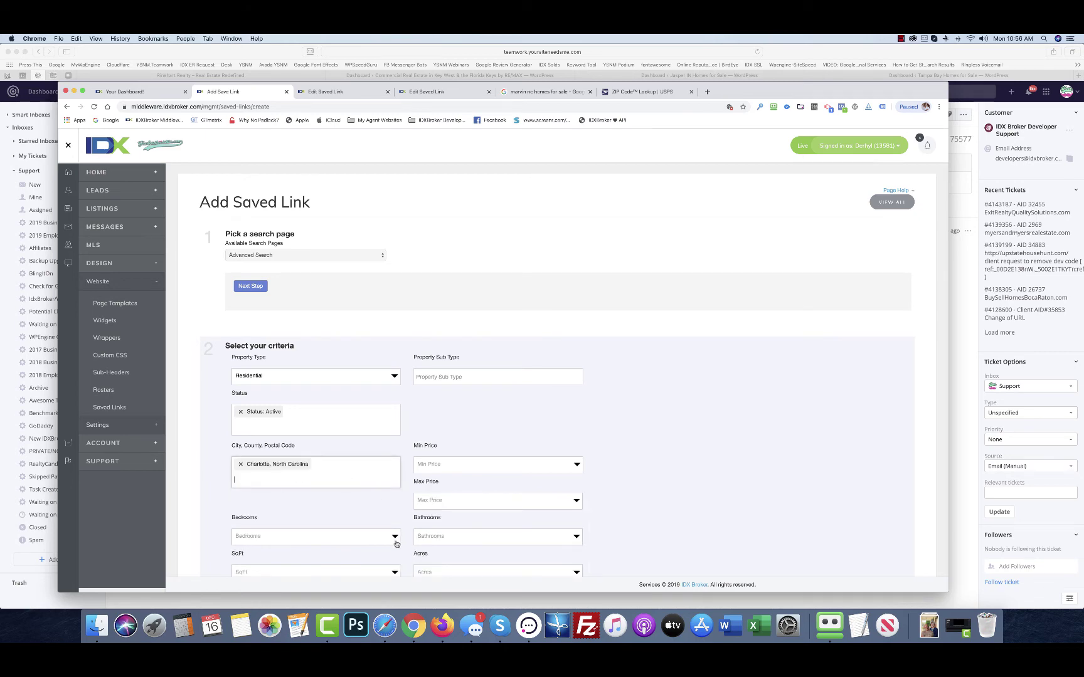
pyautogui.scroll(-10, 414, 556)
pyautogui.click(249, 515)
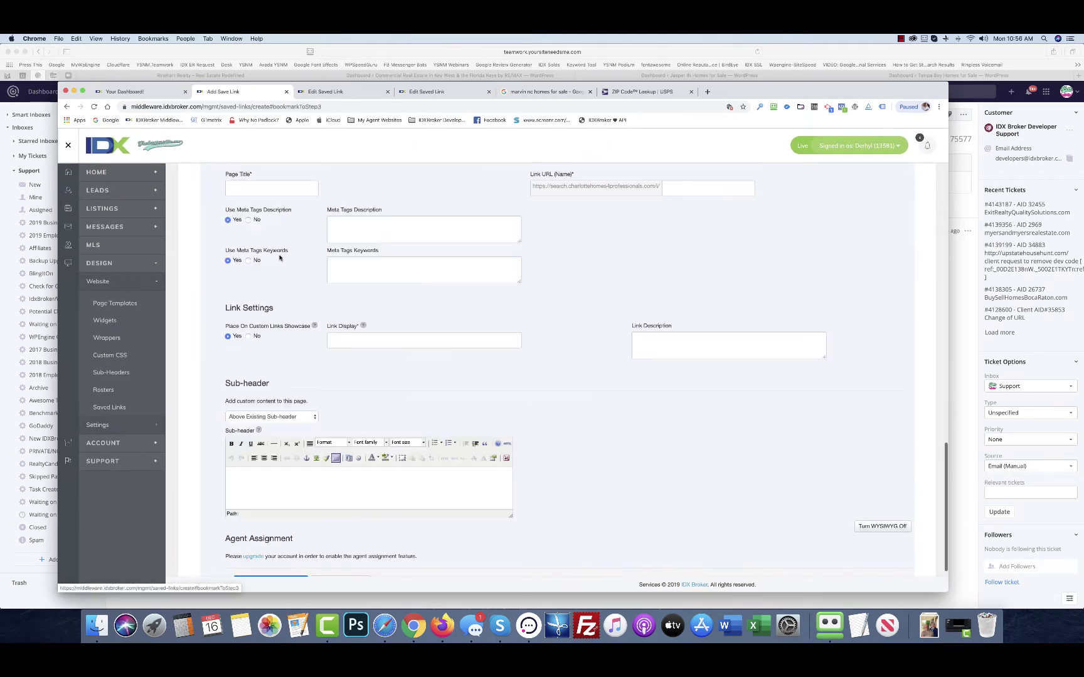
# - Enter "Charlotte Homes for Sale Price Reductions" as the new link's page title
pyautogui.click(253, 187)
pyautogui.write('Homes')
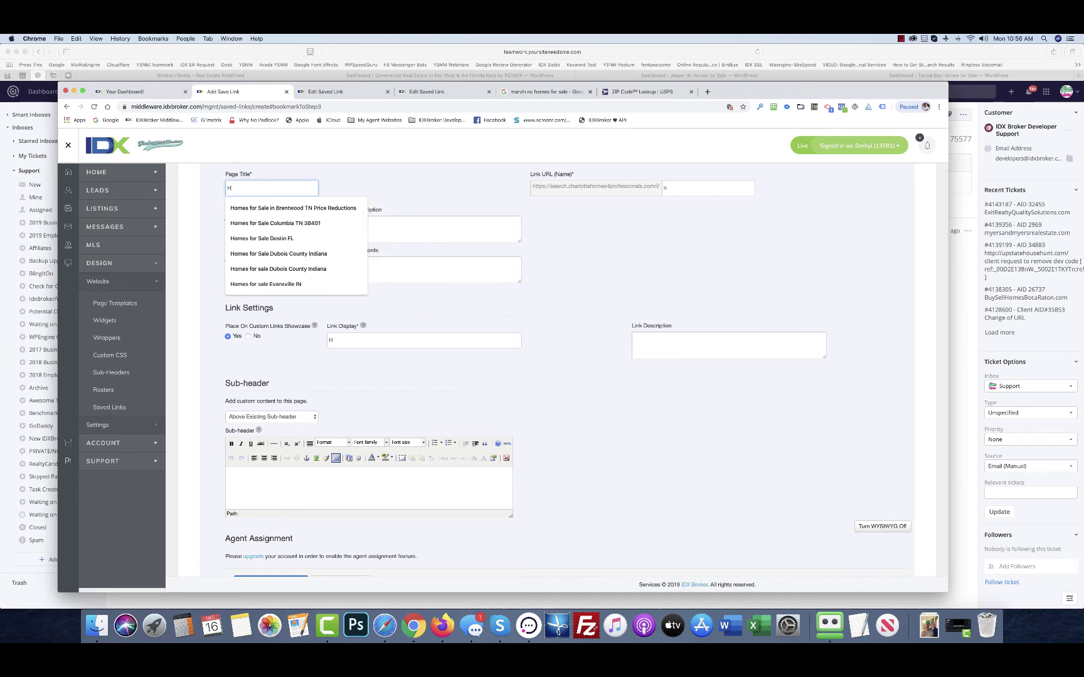
pyautogui.press('BackSpace')
pyautogui.press('BackSpace')
pyautogui.press('BackSpace')
pyautogui.press('BackSpace')
pyautogui.press('BackSpace')
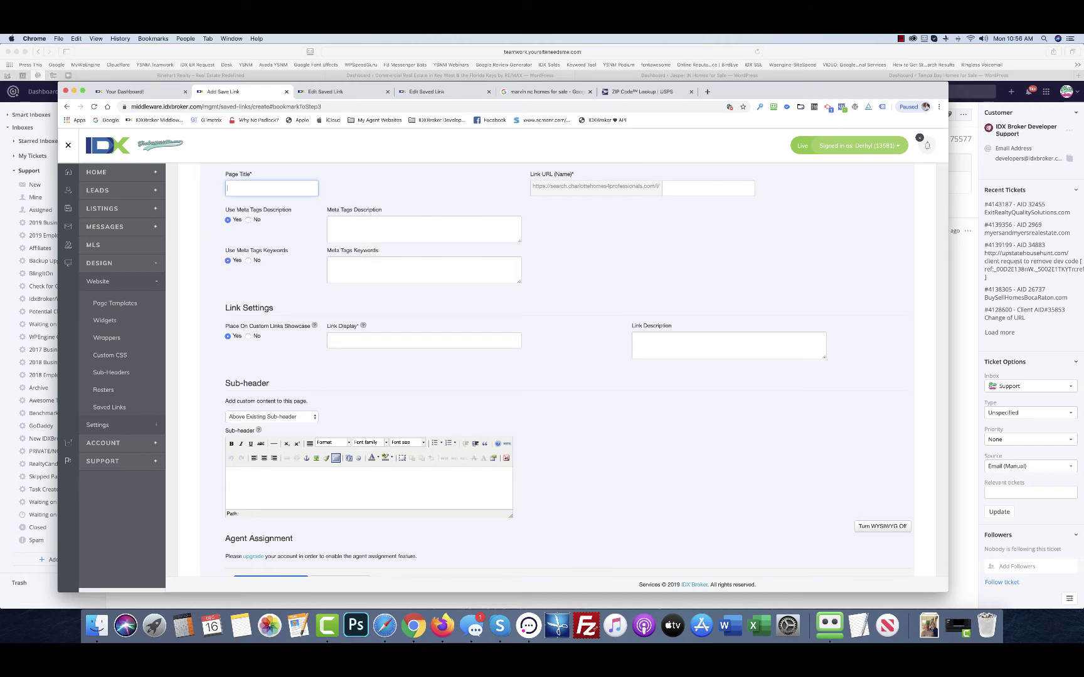
pyautogui.write('Charlotte Homes for Sa')
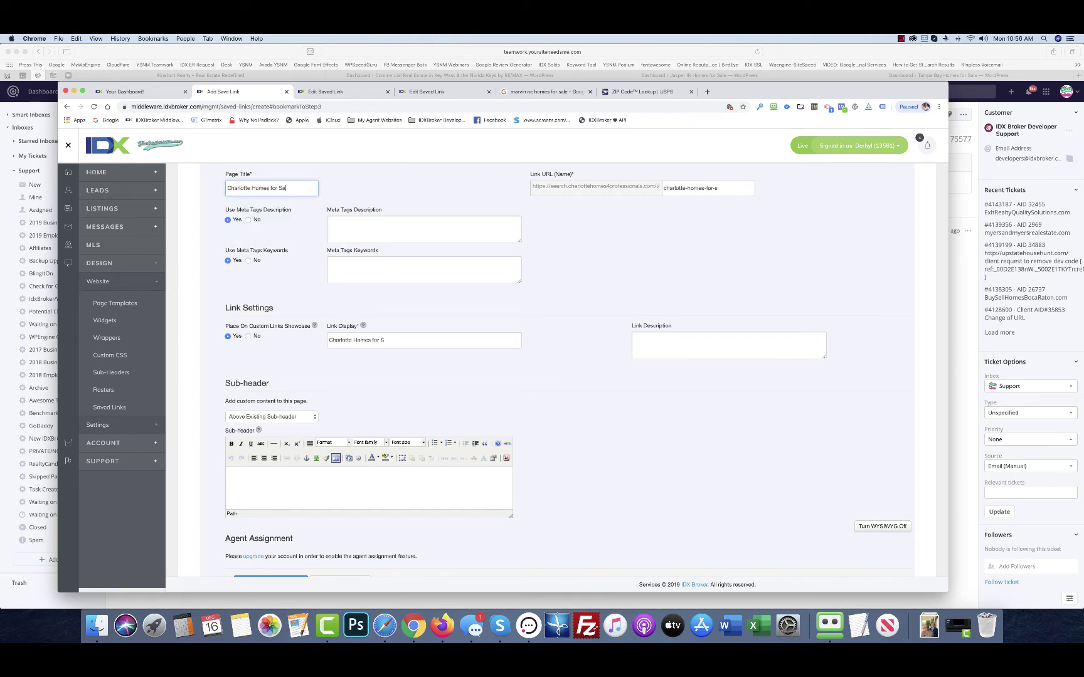
pyautogui.write('le Price Reductions')
# - Copy the page title into both the meta tags description and the meta tags keywords
pyautogui.press('super+a')
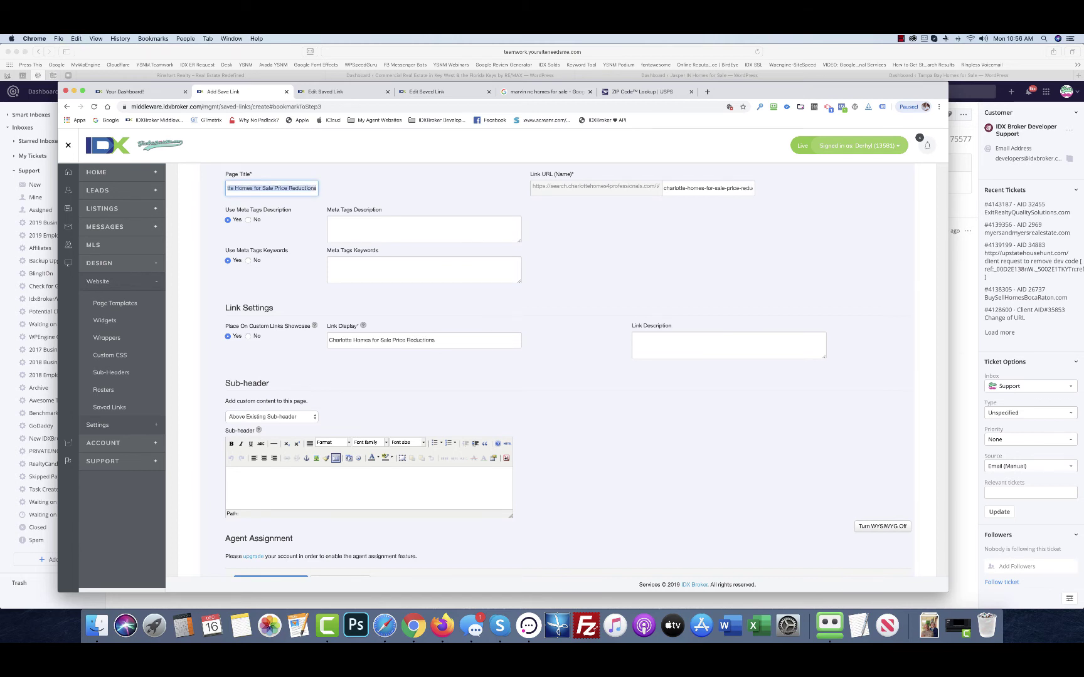
pyautogui.press('super+c')
pyautogui.click(364, 229)
pyautogui.press('super+v')
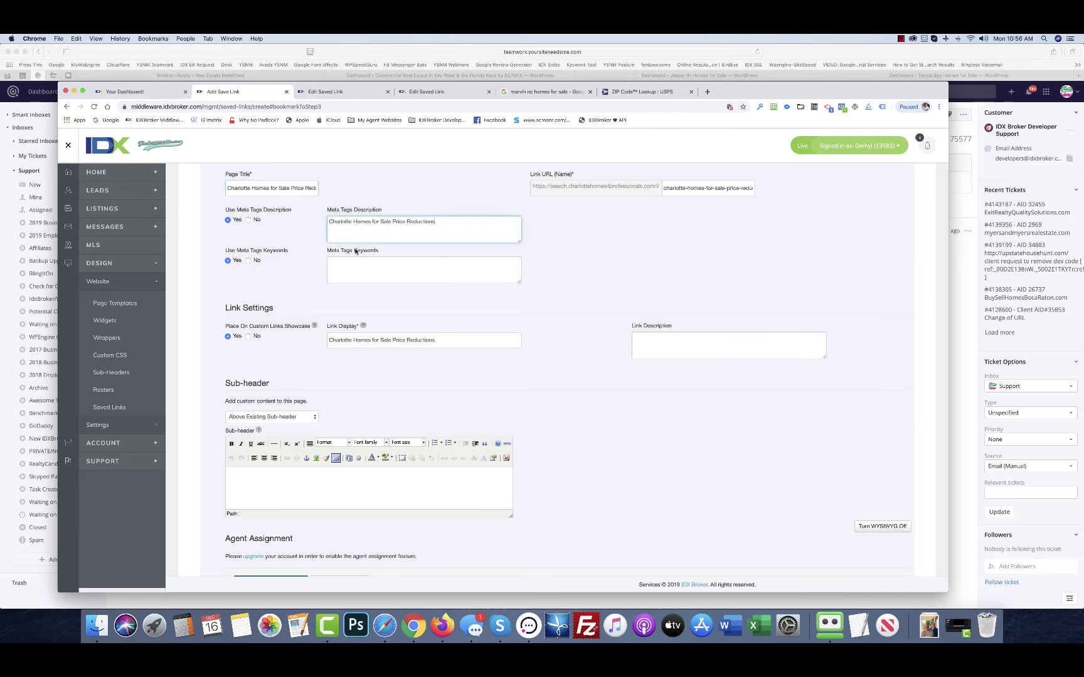
pyautogui.click(355, 265)
pyautogui.press('super+v')
# - Add a centred Heading 1 sub-header reading "Charlotte Homes for Sale Price Reductions in the last 30 days", and save the link, returning to link management
pyautogui.click(358, 479)
pyautogui.press('super+v')
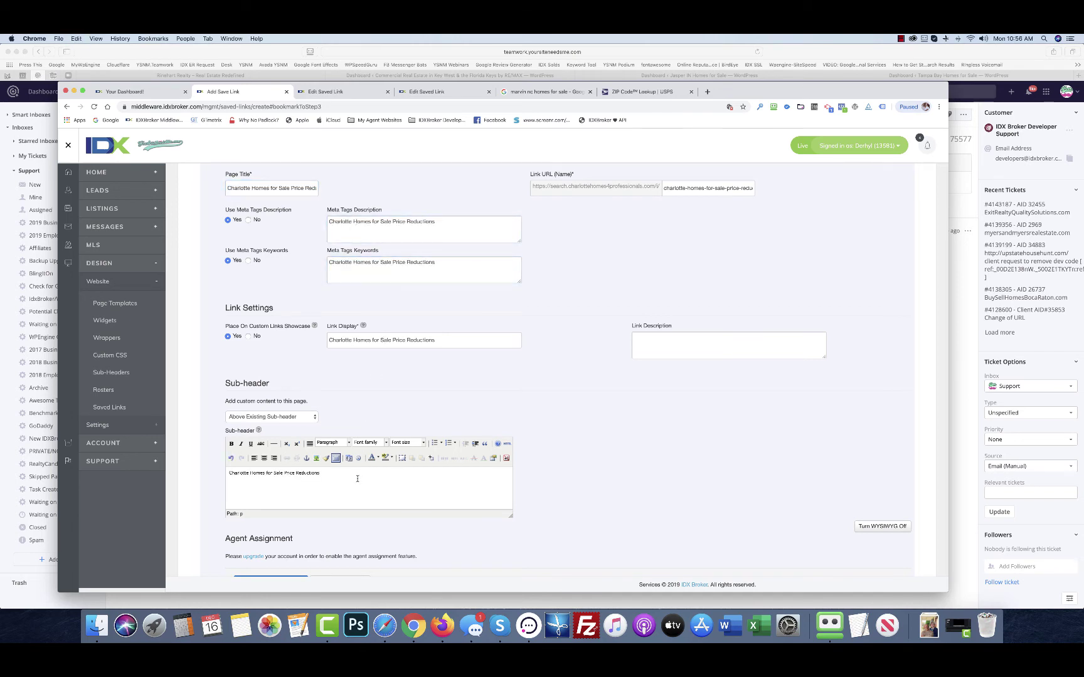
pyautogui.write('in the last 30 days')
pyautogui.press('super+a')
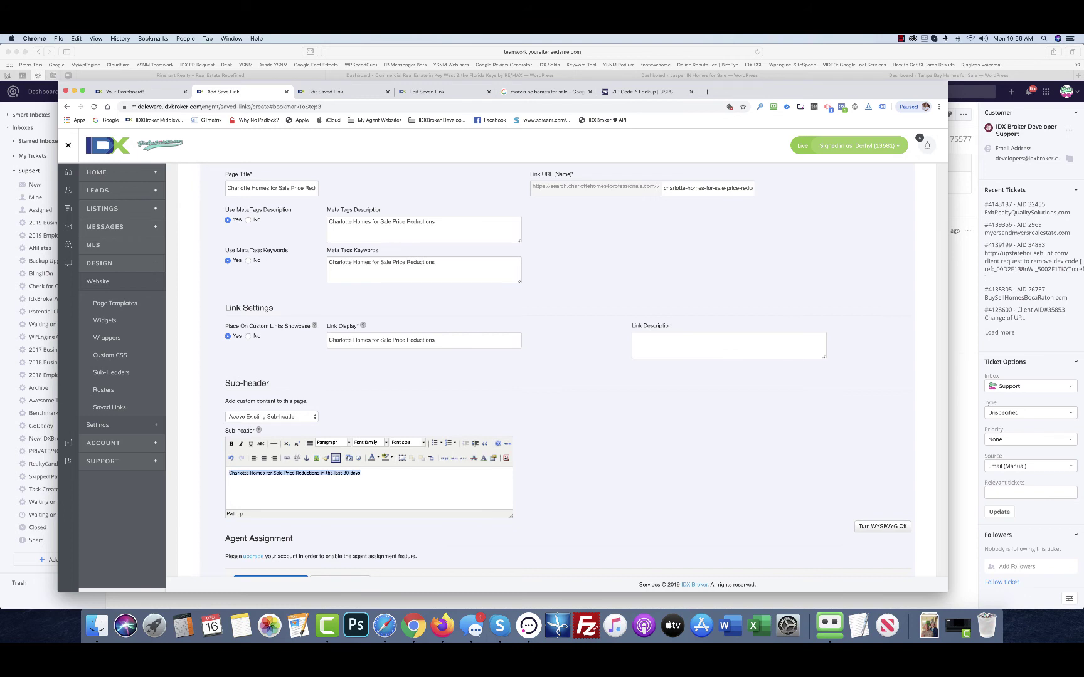
pyautogui.click(264, 458)
pyautogui.click(331, 443)
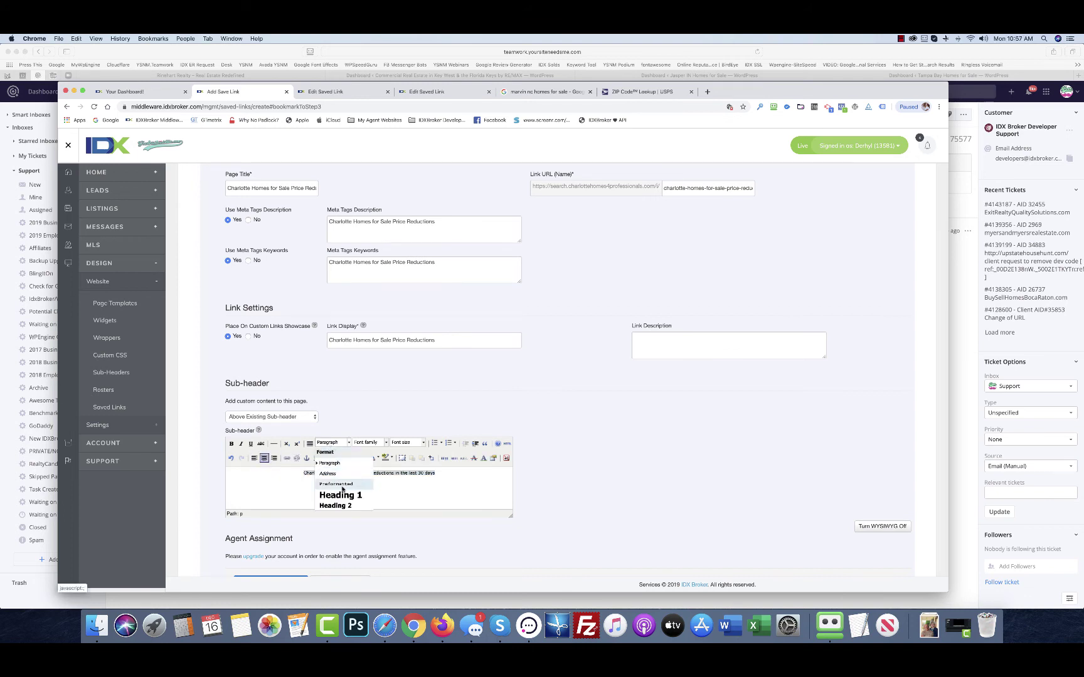
pyautogui.click(342, 496)
pyautogui.scroll(-3, 358, 527)
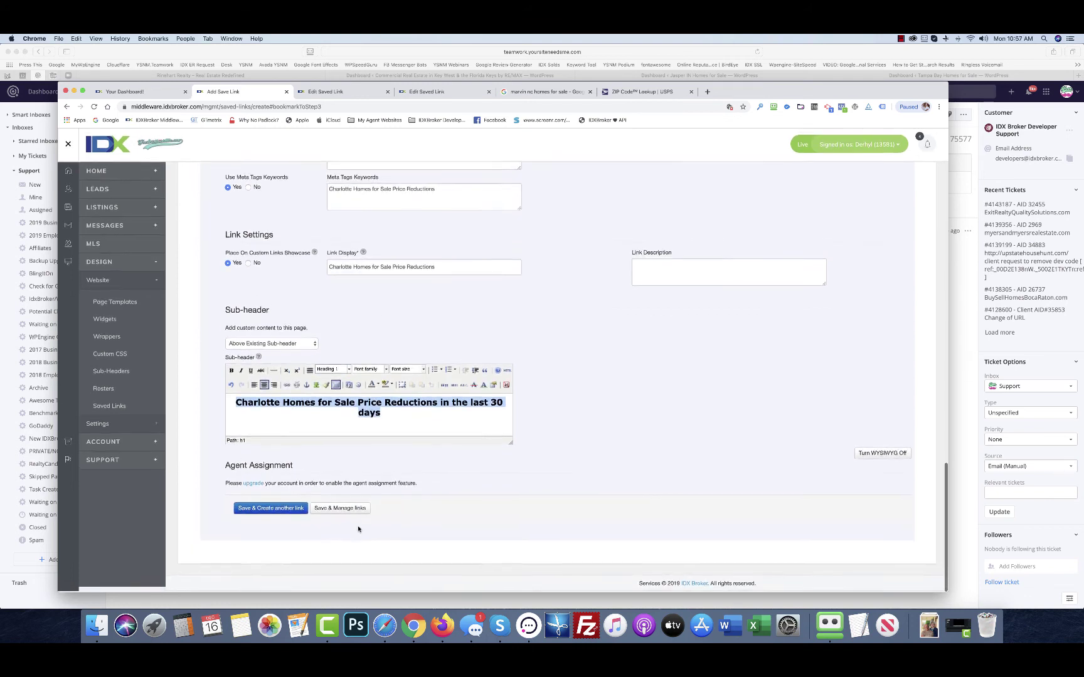
pyautogui.click(341, 510)
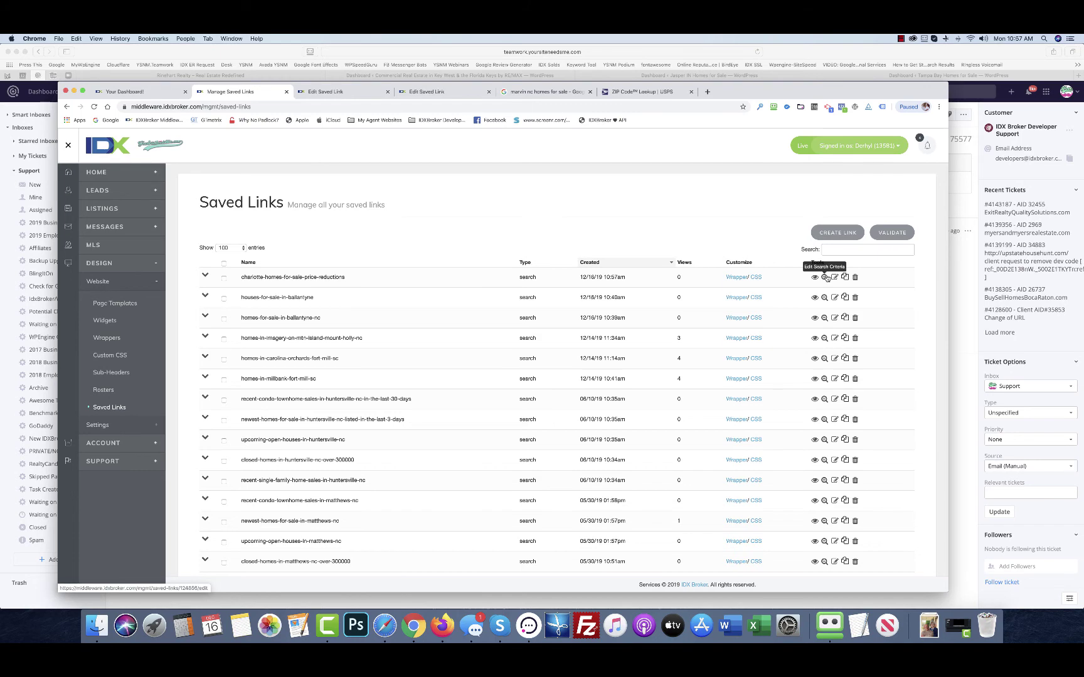
# - Open the charlotte-homes-for-sale-price-reductions saved link for editing by hand
pyautogui.scroll(5, 824, 279)
pyautogui.scroll(2, 826, 279)
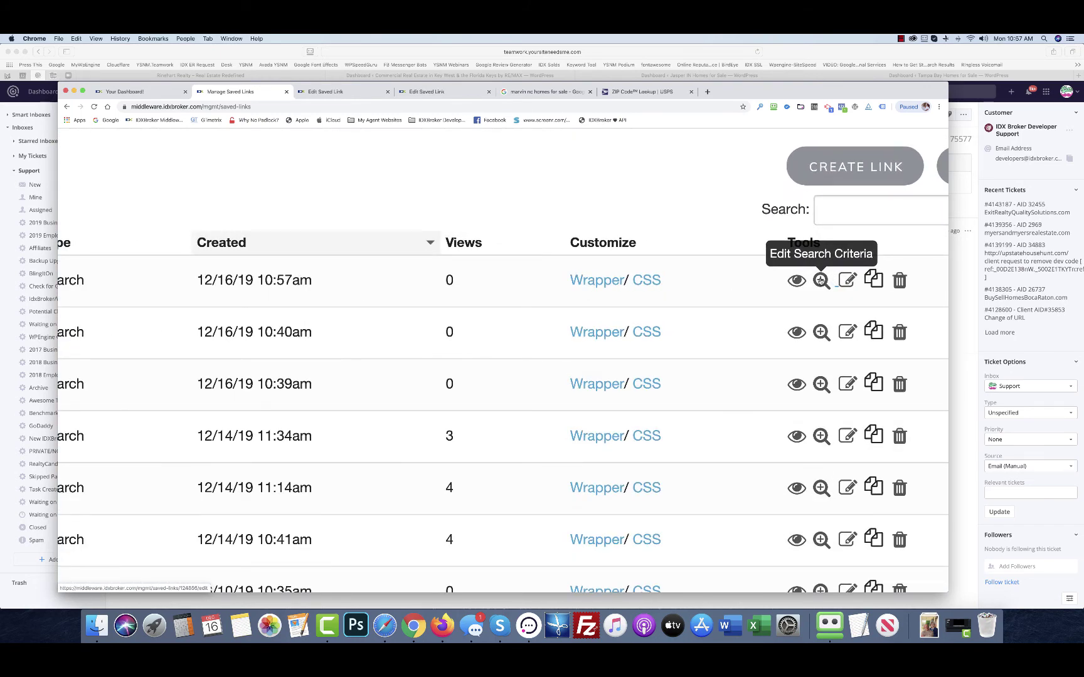
pyautogui.click(821, 281)
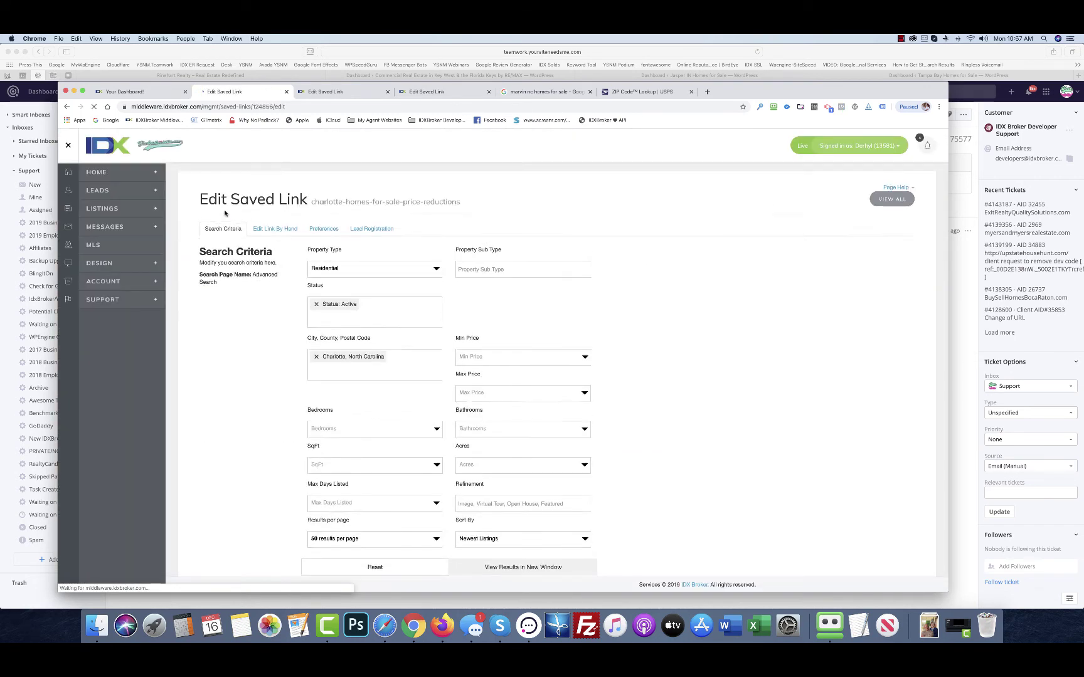
pyautogui.click(270, 232)
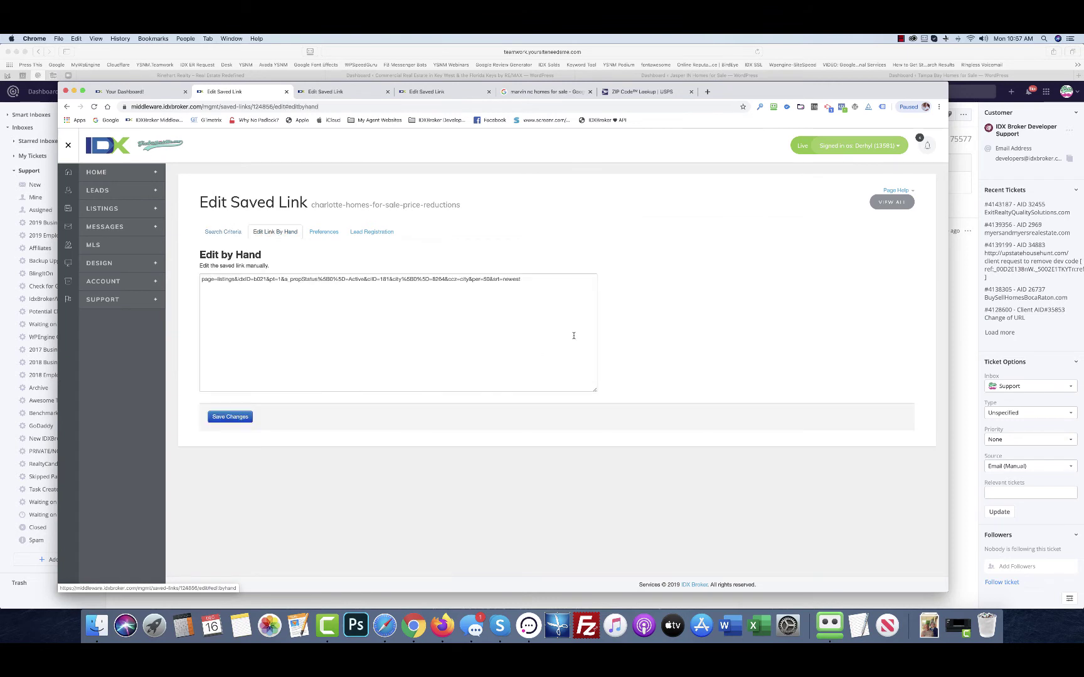
# - Append "&amin_priceReductionDate=30d" to the end of the link's query string and save the changes
pyautogui.click(545, 282)
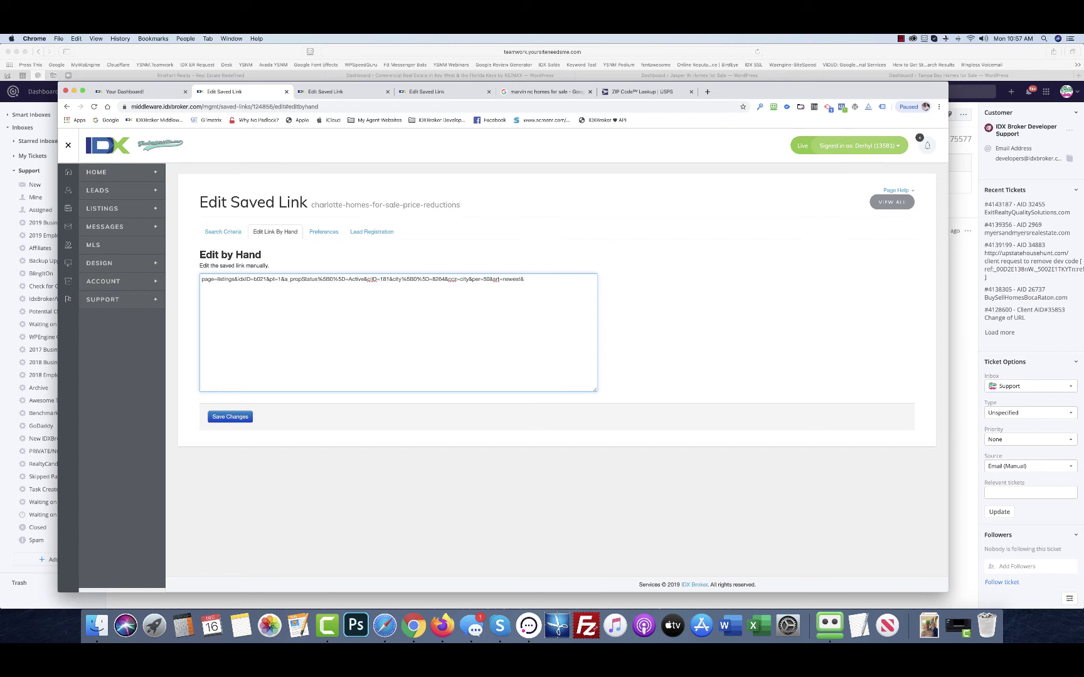
pyautogui.scroll(5, 545, 282)
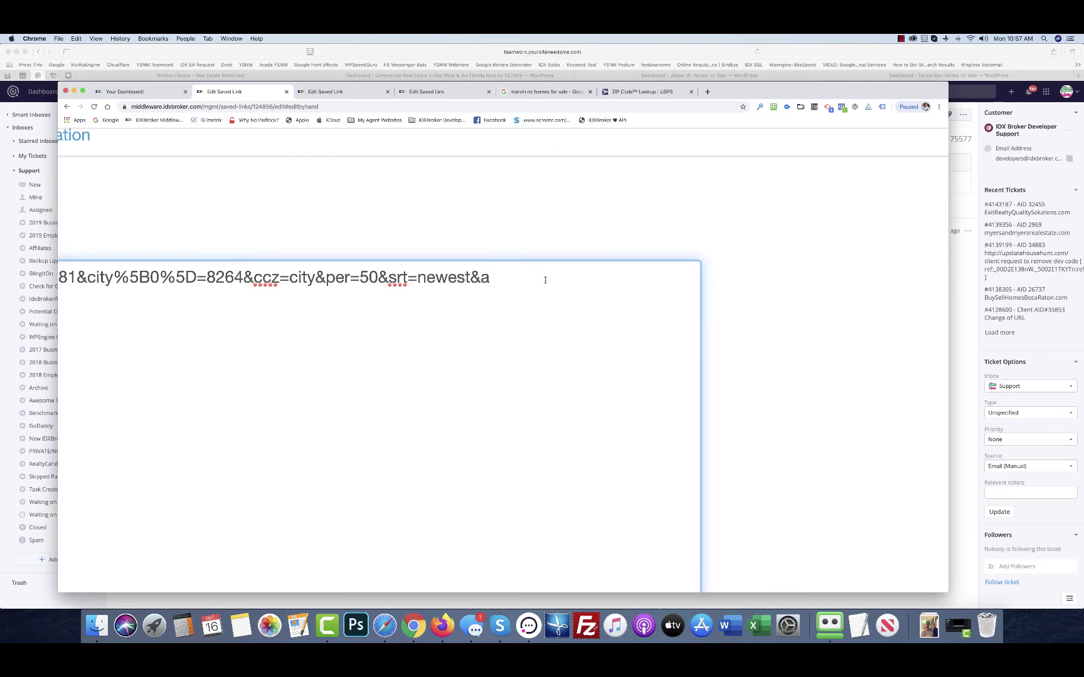
pyautogui.write('min_priceReduction')
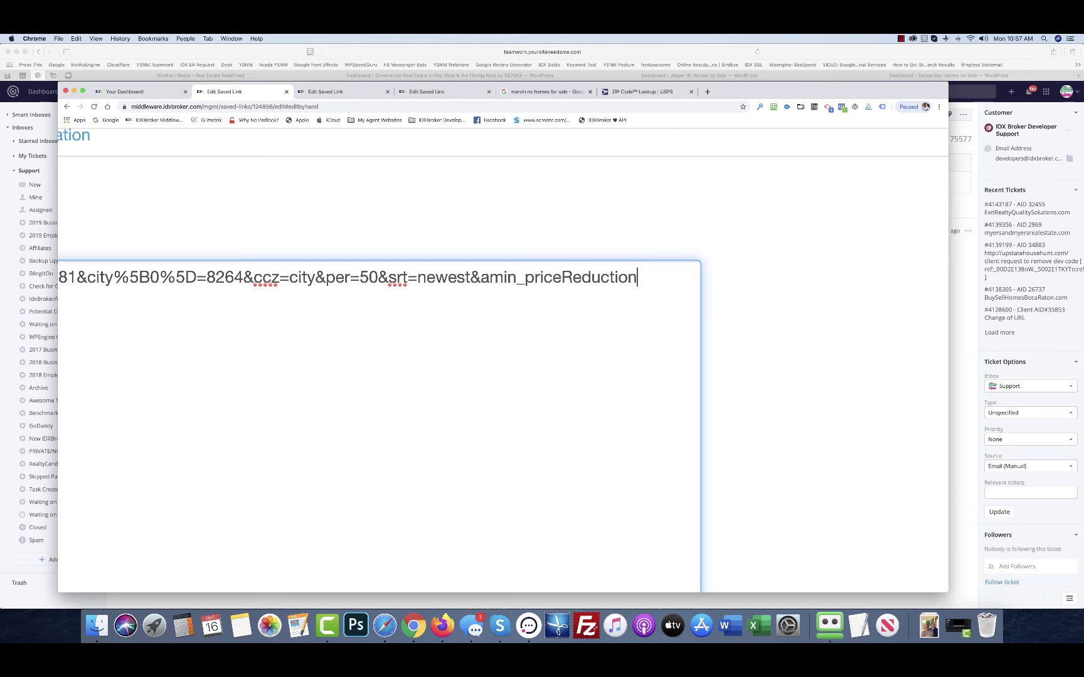
pyautogui.write('Date=d')
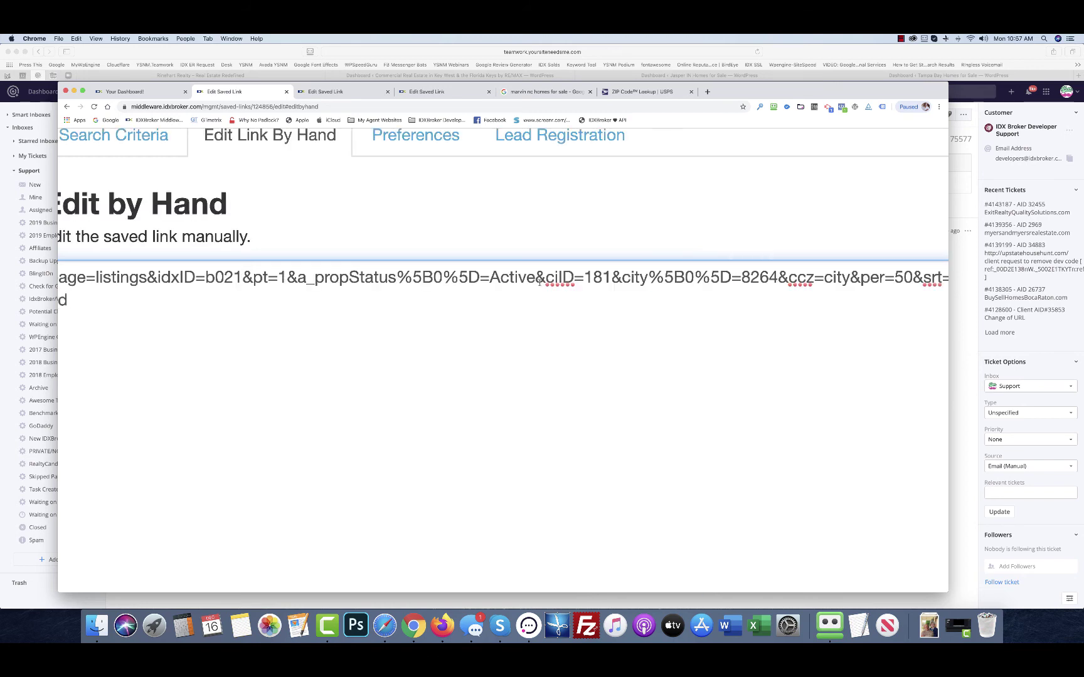
pyautogui.press('BackSpace')
pyautogui.write('3')
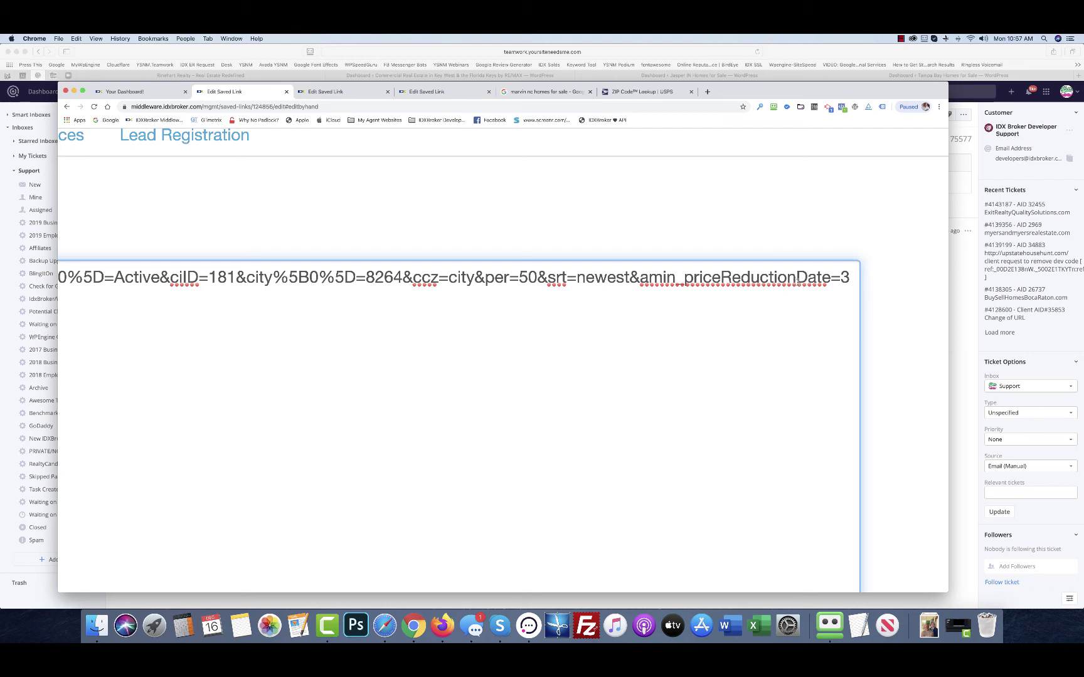
pyautogui.write('0d')
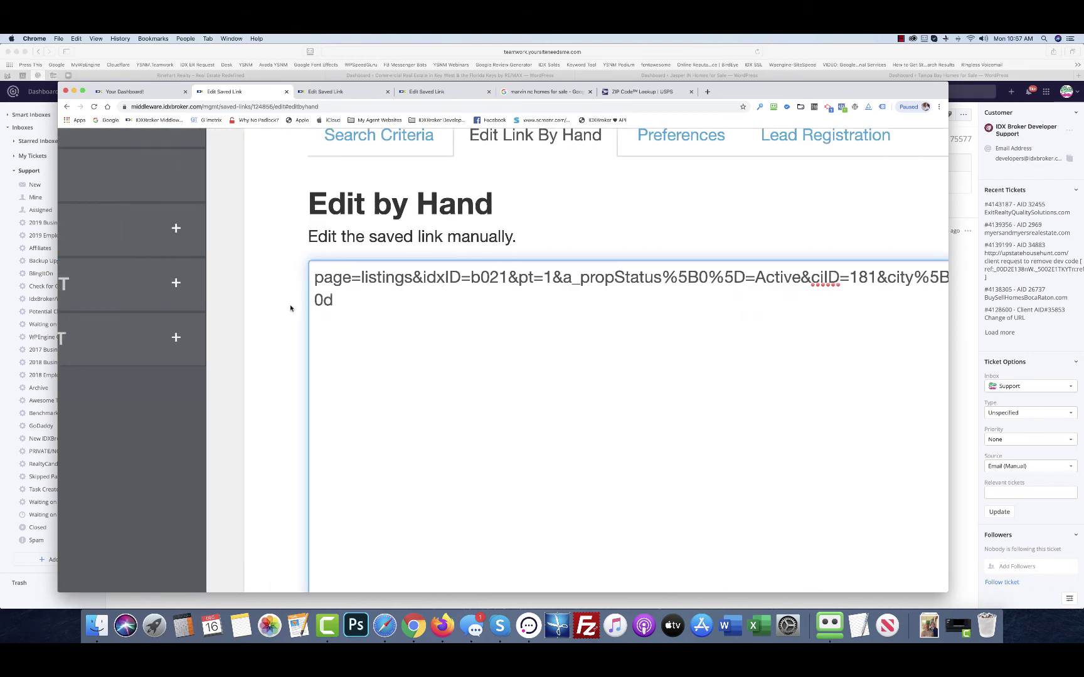
pyautogui.scroll(-5, 326, 309)
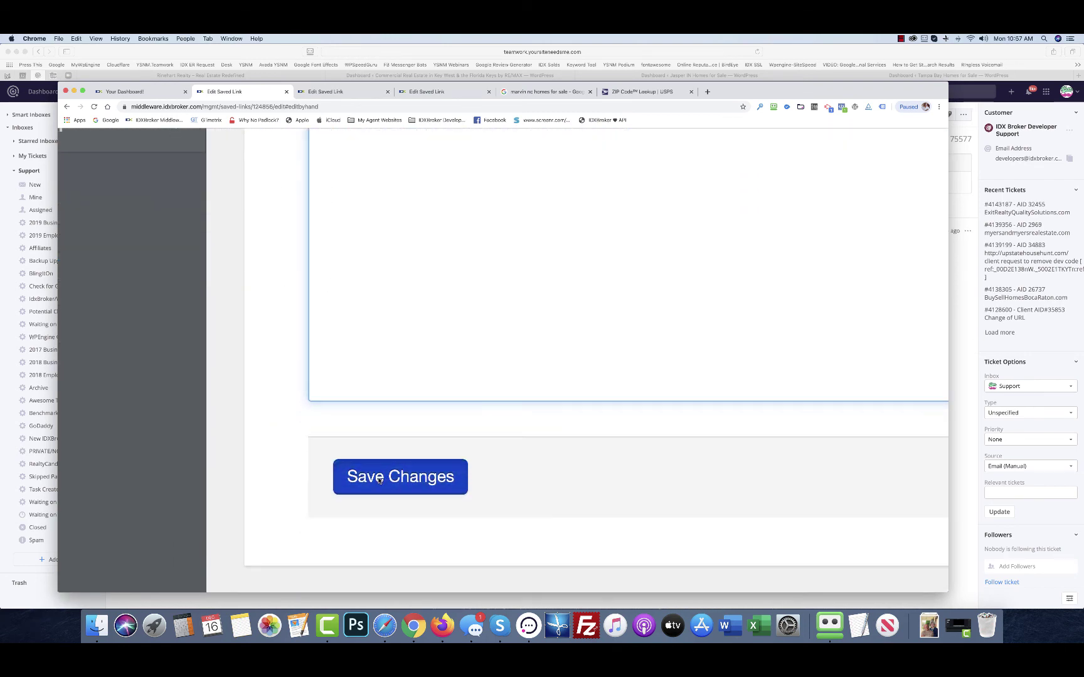
pyautogui.scroll(7, 290, 366)
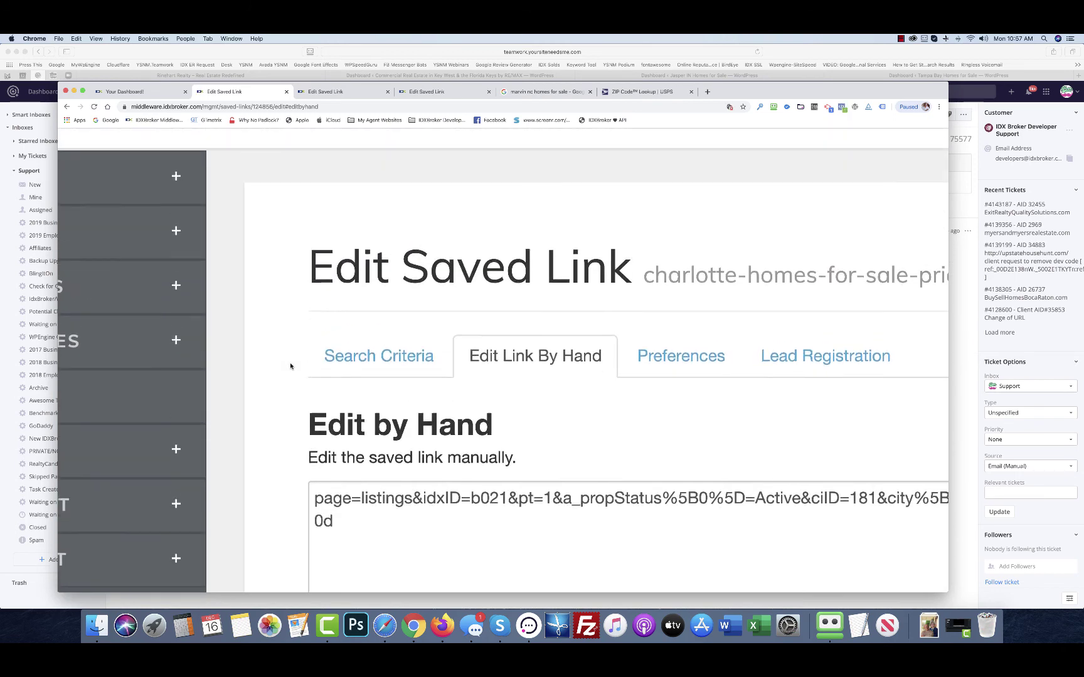
pyautogui.press('super+0')
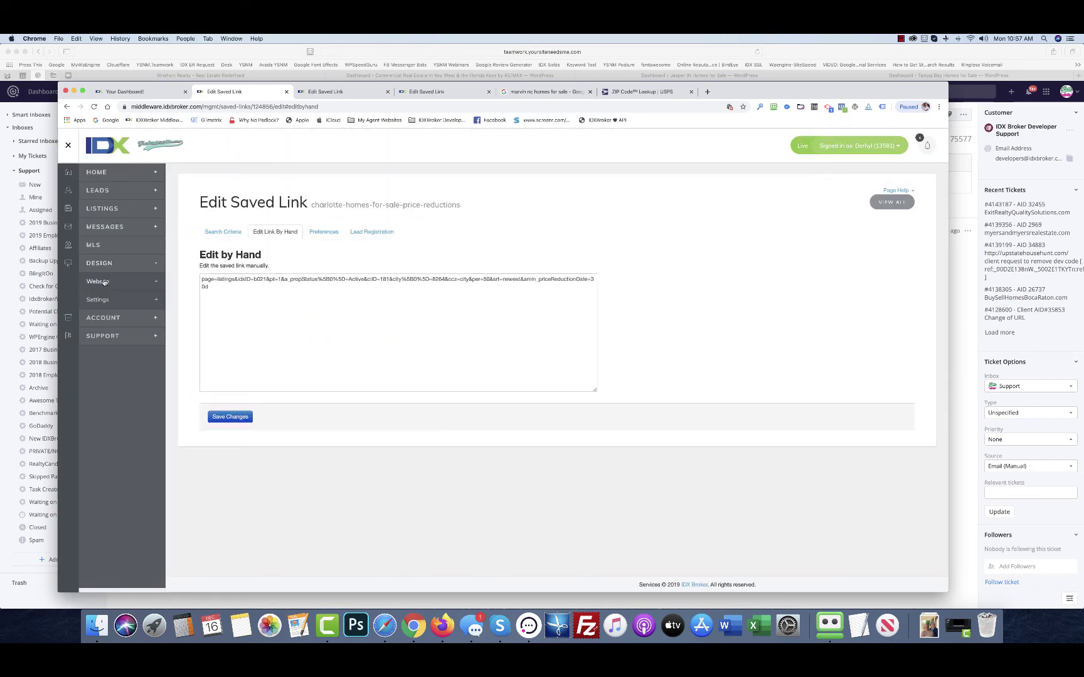
# - Return to the website's saved links management list
pyautogui.click(97, 281)
pyautogui.click(115, 303)
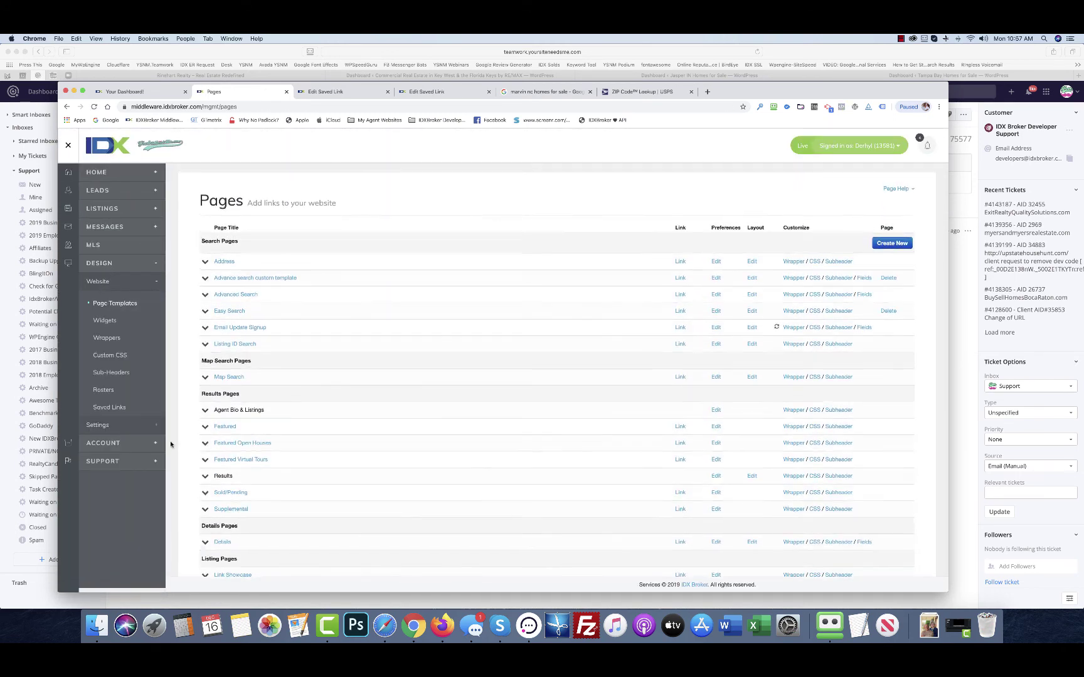
pyautogui.click(110, 407)
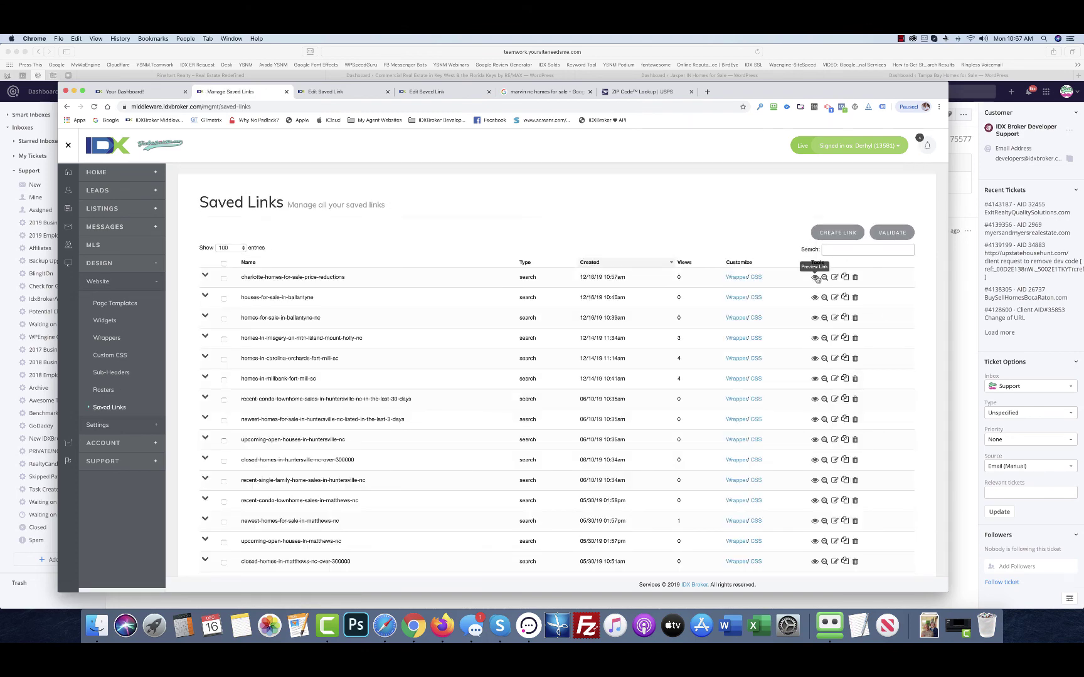
# - Preview the charlotte-homes-for-sale-price-reductions link and examine its sub-header, result count, map and listings
pyautogui.click(816, 278)
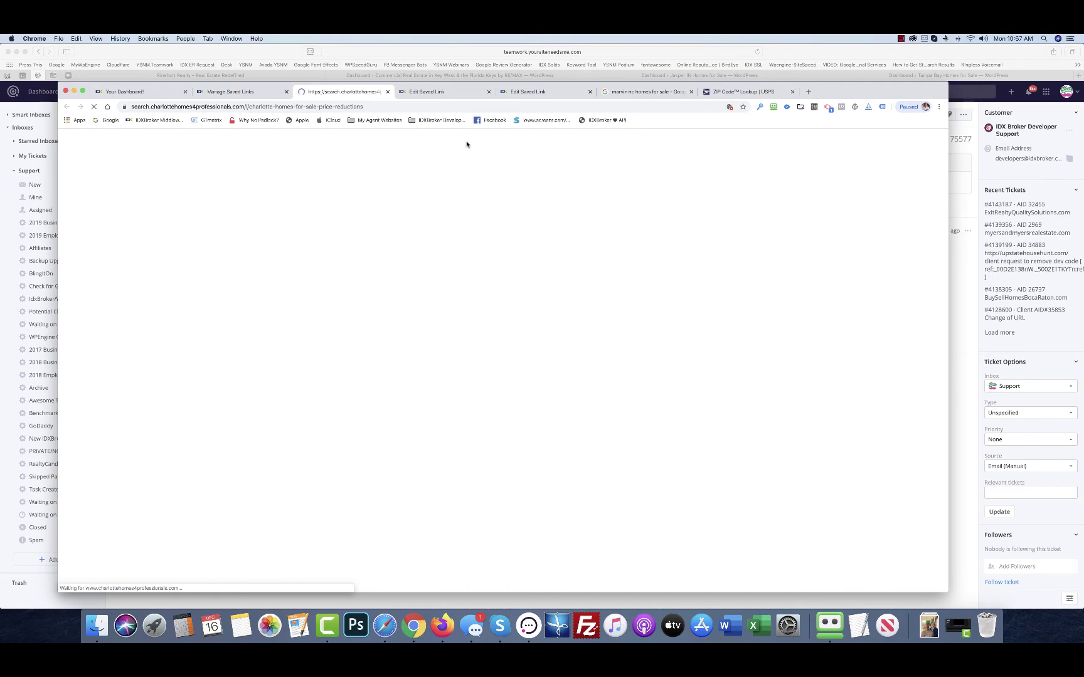
pyautogui.scroll(-3, 607, 316)
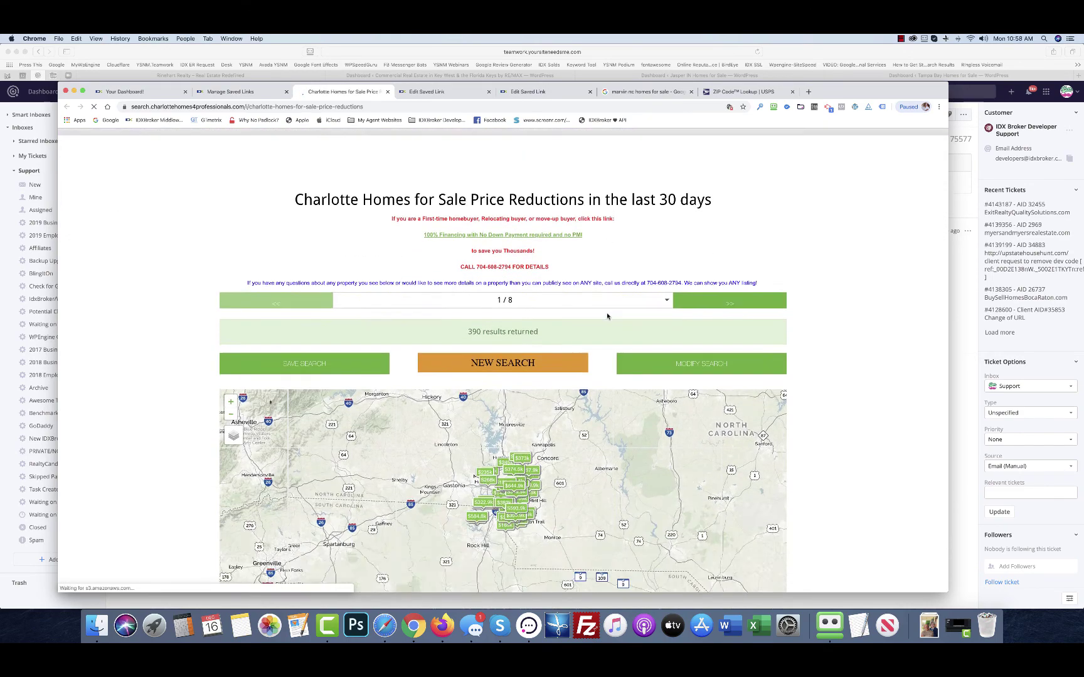
pyautogui.scroll(-10, 608, 316)
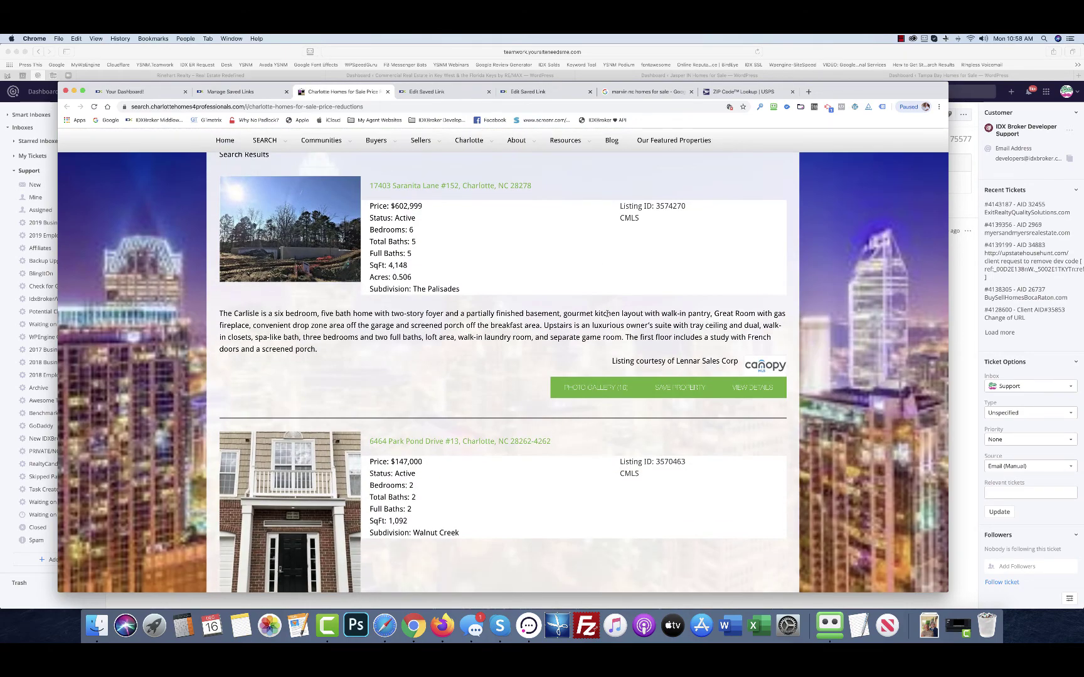
pyautogui.scroll(-10, 607, 314)
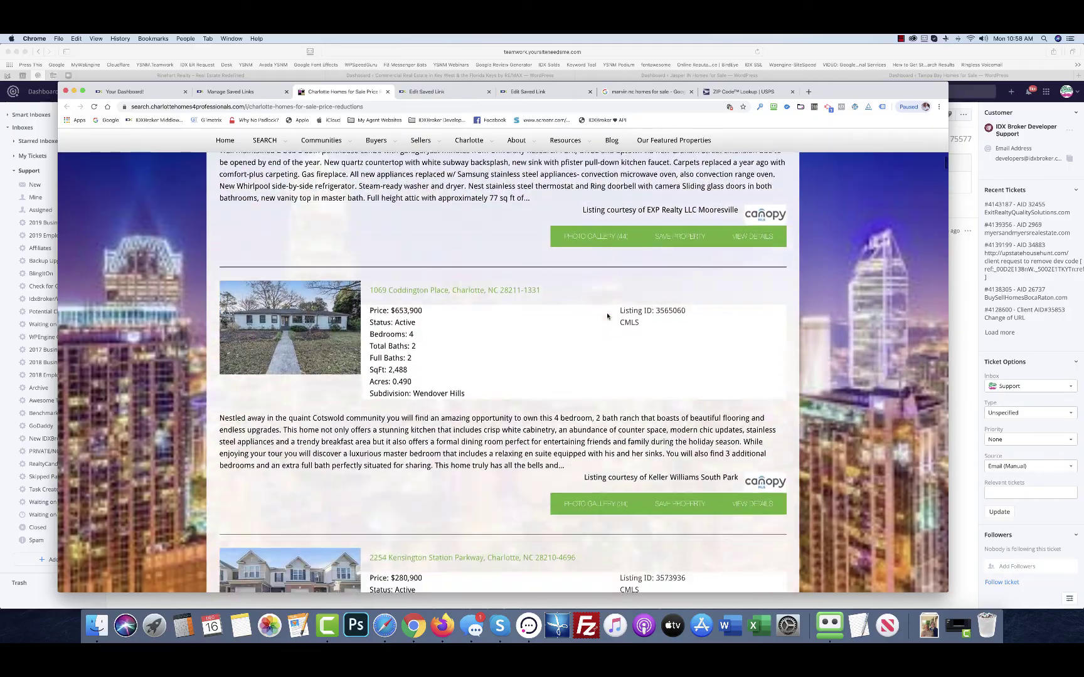
pyautogui.scroll(-10, 607, 313)
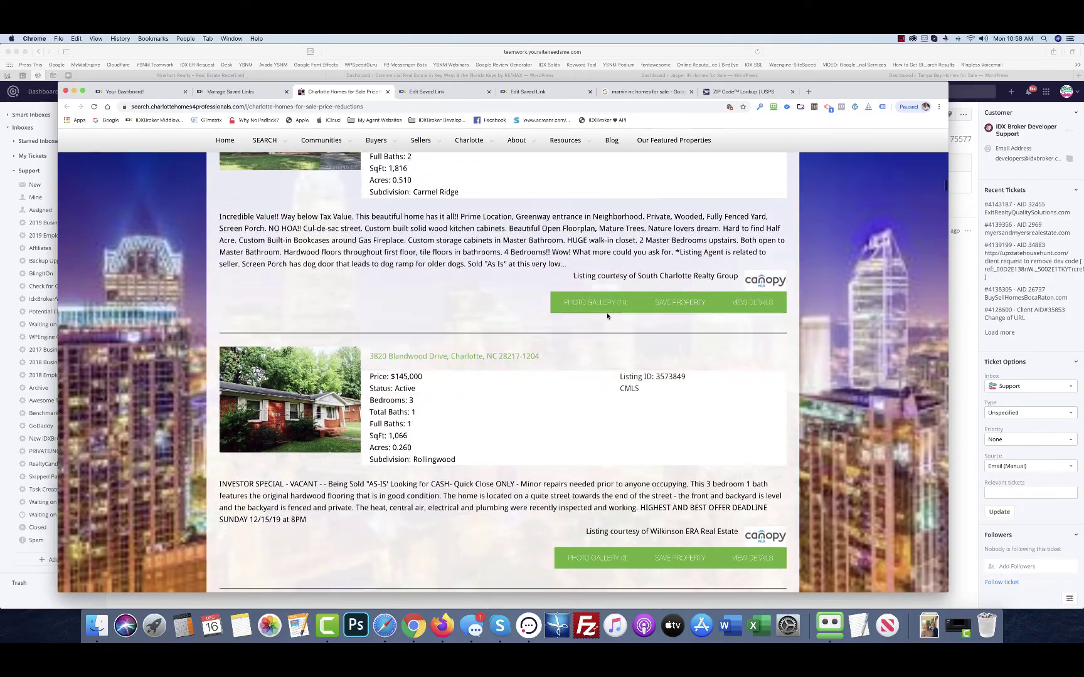
pyautogui.scroll(15, 607, 316)
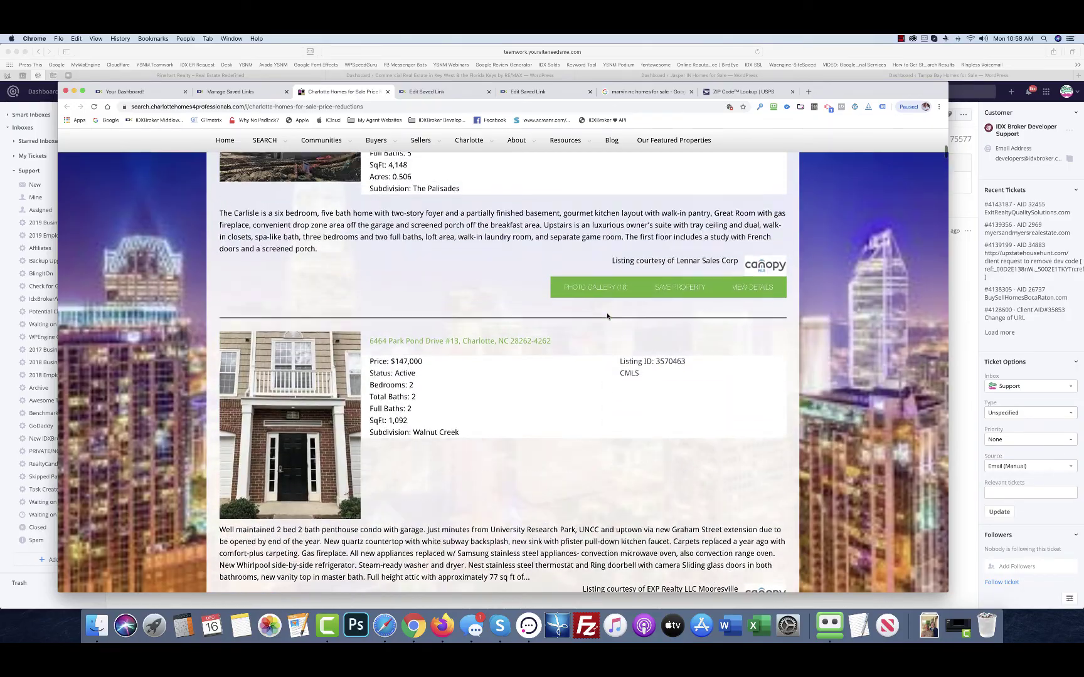
pyautogui.scroll(-2, 607, 316)
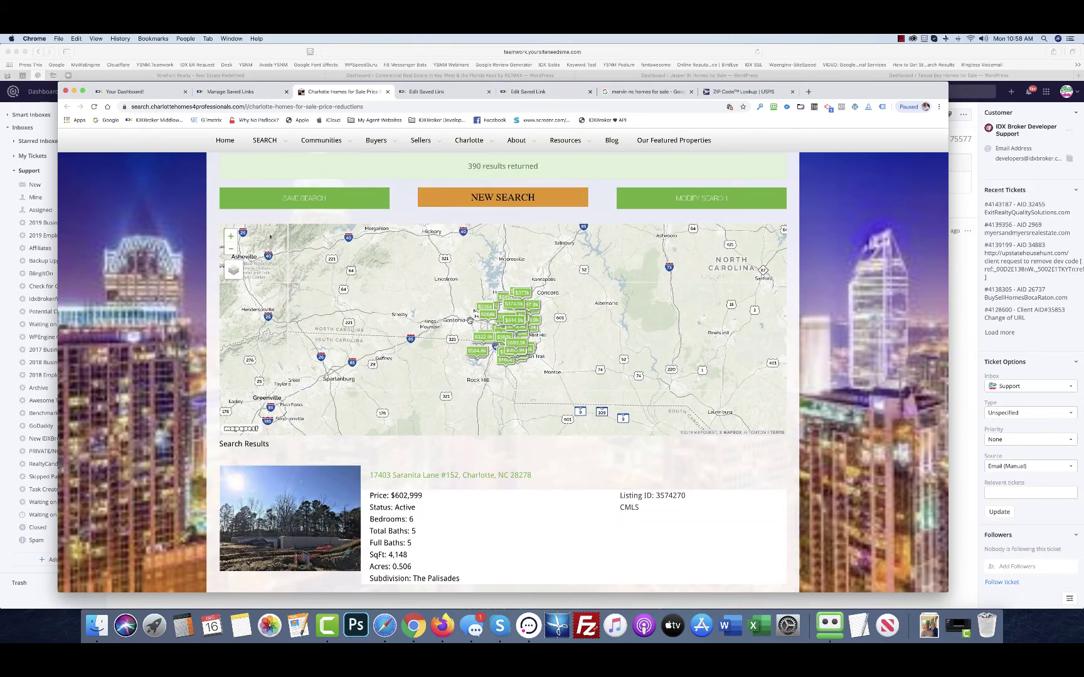
pyautogui.scroll(5, 470, 319)
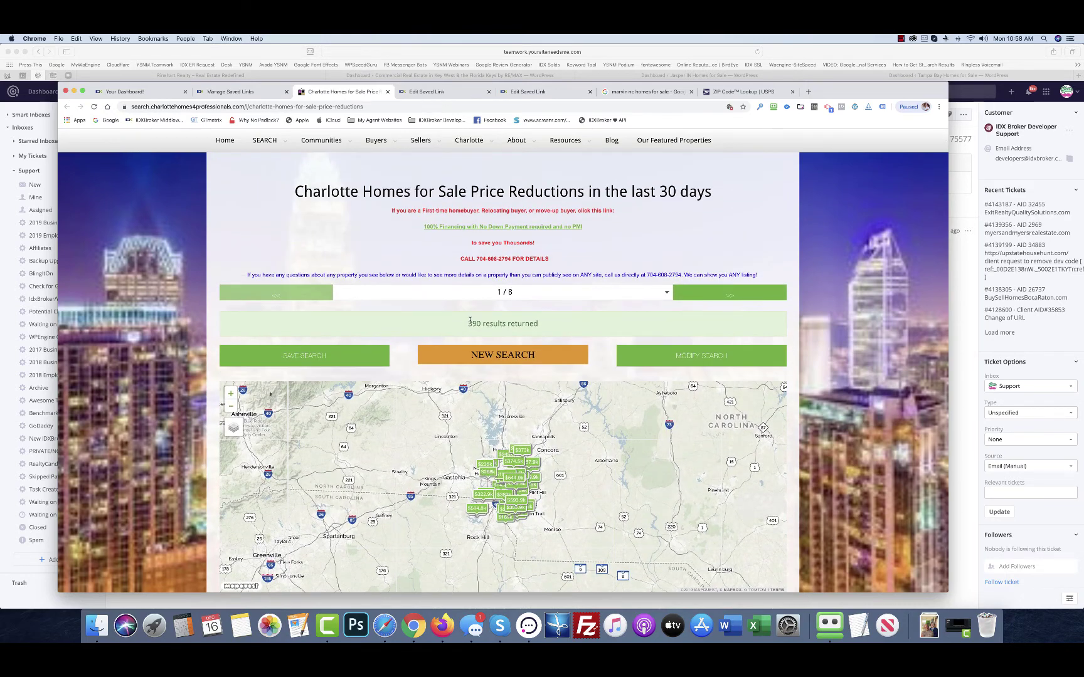